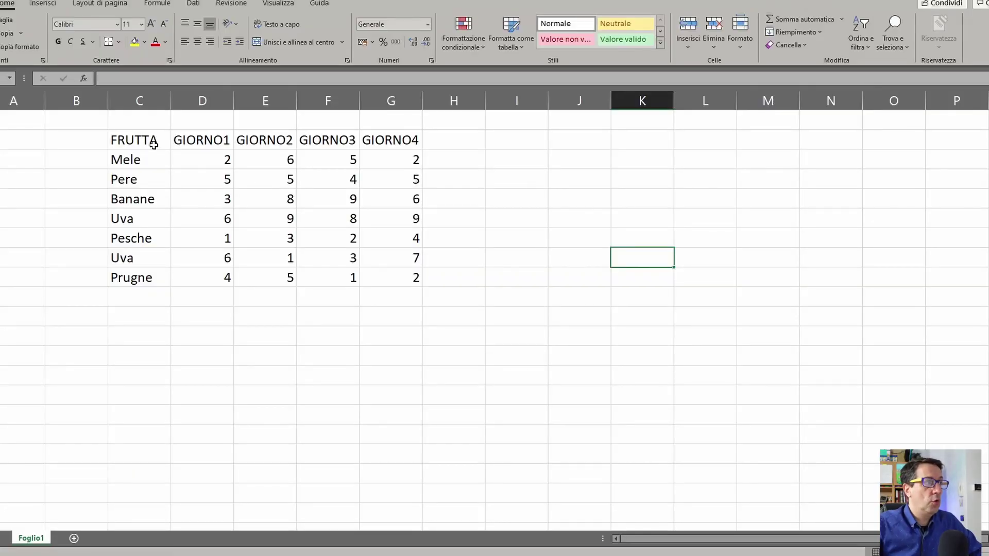
- Select the day headers, the FRUTTA header and the fruit-name column, then clear the selection
{"action": "left_click_drag", "start_coordinate": [205, 139], "coordinate": [391, 140]}
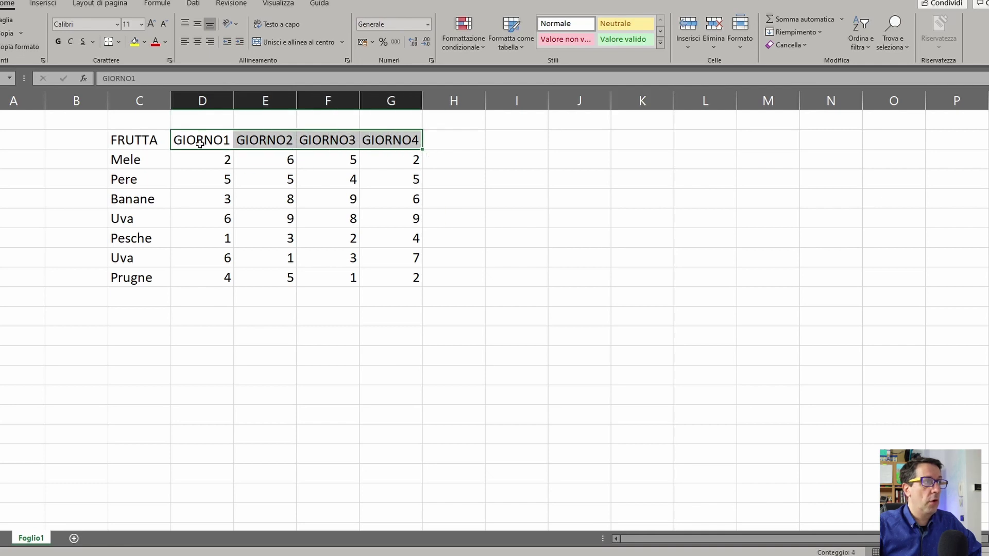
{"action": "left_click", "coordinate": [137, 146]}
{"action": "left_click_drag", "start_coordinate": [136, 161], "coordinate": [139, 279]}
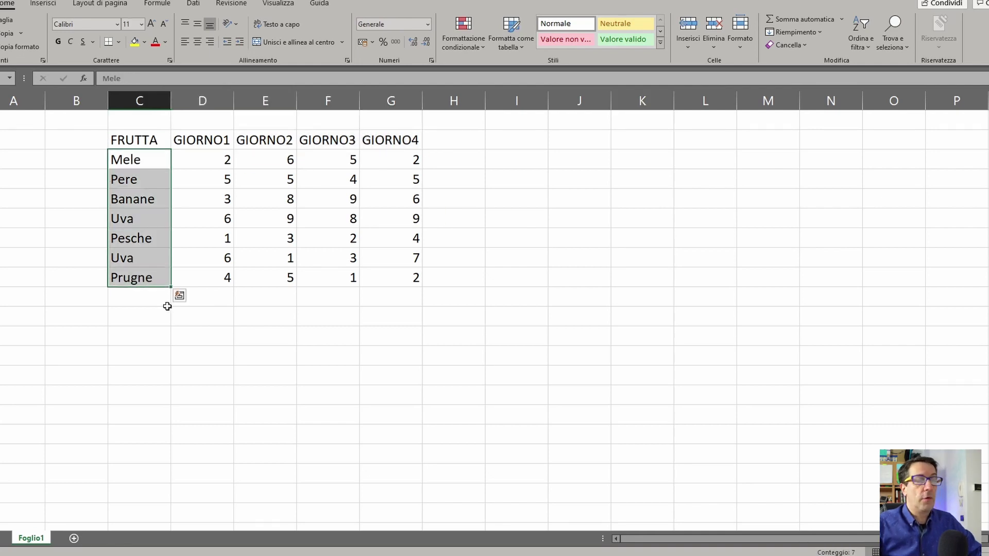
{"action": "left_click", "coordinate": [260, 349]}
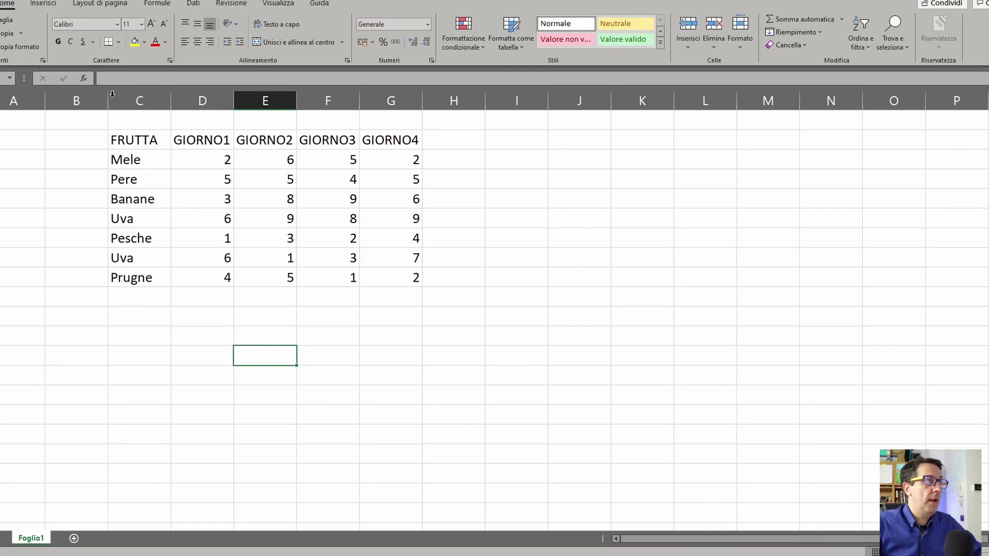
- Fill the entire sheet with white to hide gridlines, then select the table C3:G10
{"action": "left_click", "coordinate": [1, 100]}
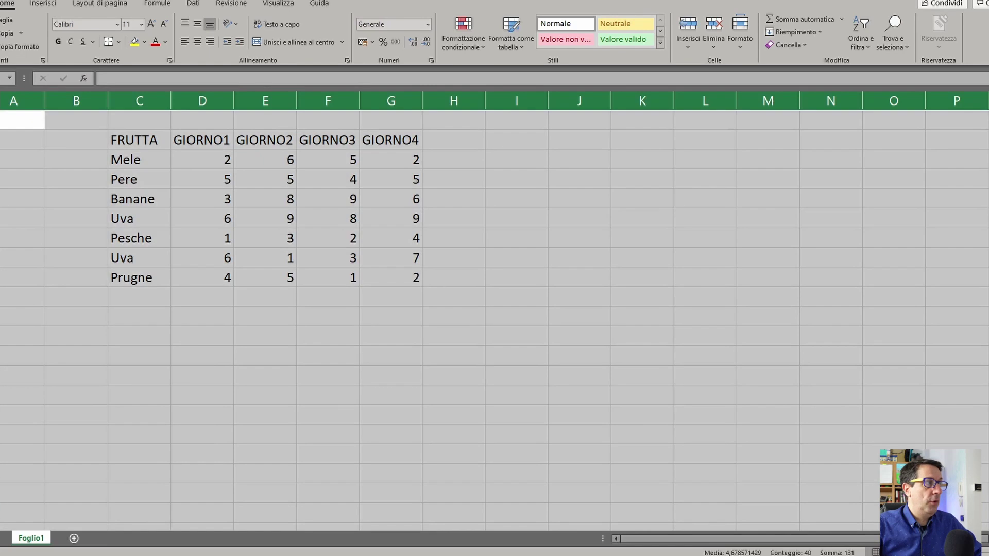
{"action": "left_click", "coordinate": [118, 42]}
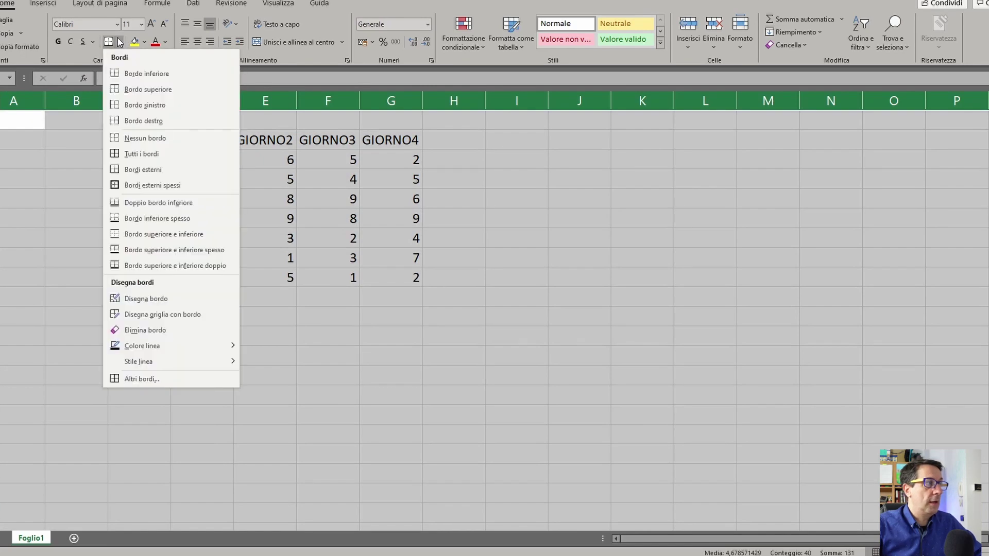
{"action": "left_click", "coordinate": [144, 42]}
{"action": "left_click", "coordinate": [132, 72]}
{"action": "left_click", "coordinate": [202, 238]}
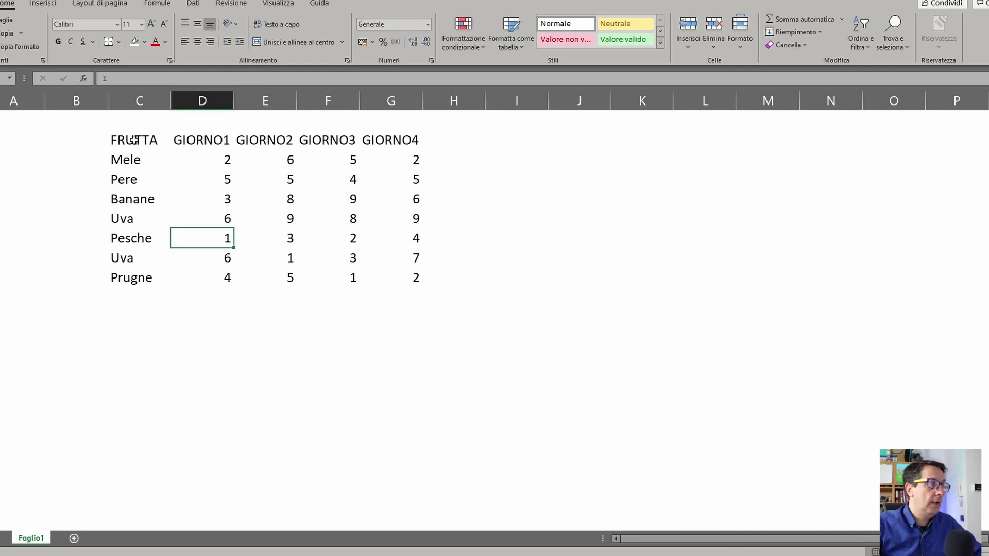
{"action": "left_click_drag", "start_coordinate": [134, 139], "coordinate": [397, 272]}
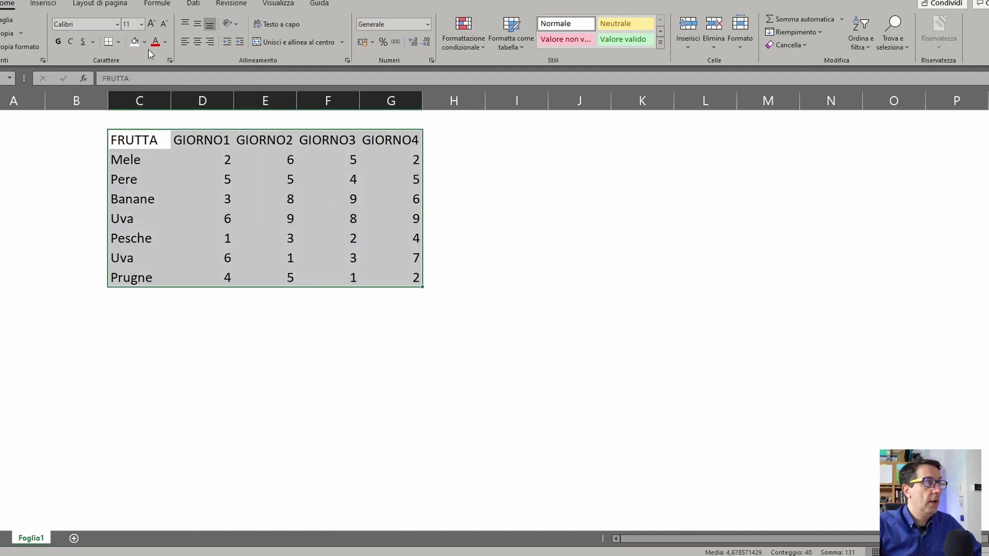
- Apply all borders to every cell of the fruit table
{"action": "left_click", "coordinate": [118, 42]}
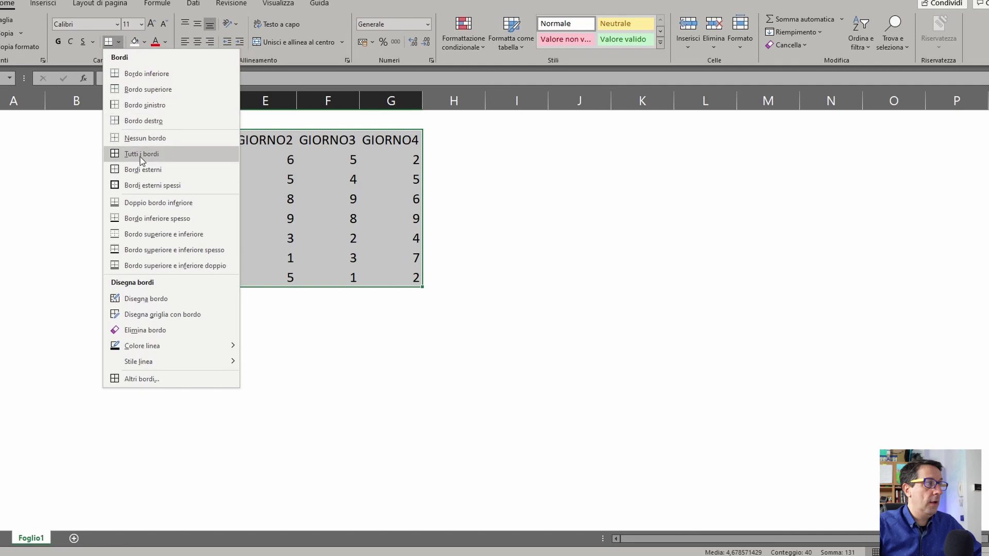
{"action": "left_click", "coordinate": [141, 154]}
{"action": "left_click", "coordinate": [253, 306]}
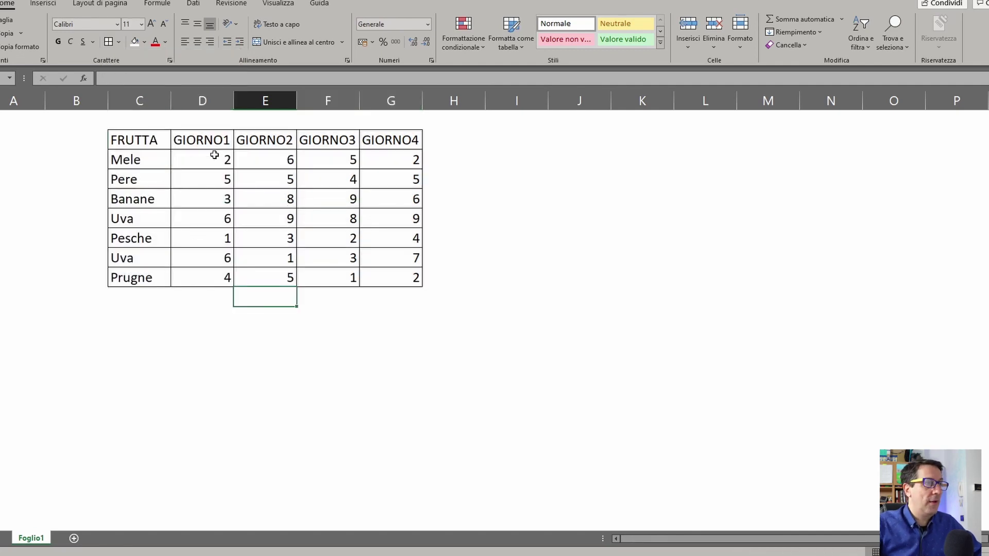
- Give the fruit-name column and the header row a light grey fill
{"action": "left_click_drag", "start_coordinate": [150, 140], "coordinate": [153, 276]}
{"action": "left_click", "coordinate": [144, 42]}
{"action": "left_click", "coordinate": [154, 69]}
{"action": "left_click_drag", "start_coordinate": [146, 144], "coordinate": [392, 141]}
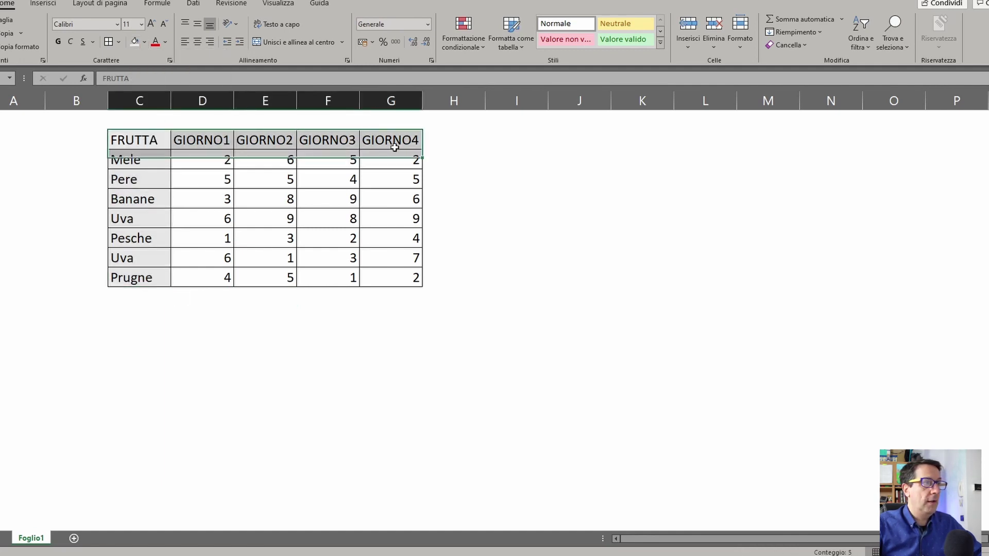
{"action": "left_click", "coordinate": [146, 42]}
{"action": "left_click", "coordinate": [138, 46]}
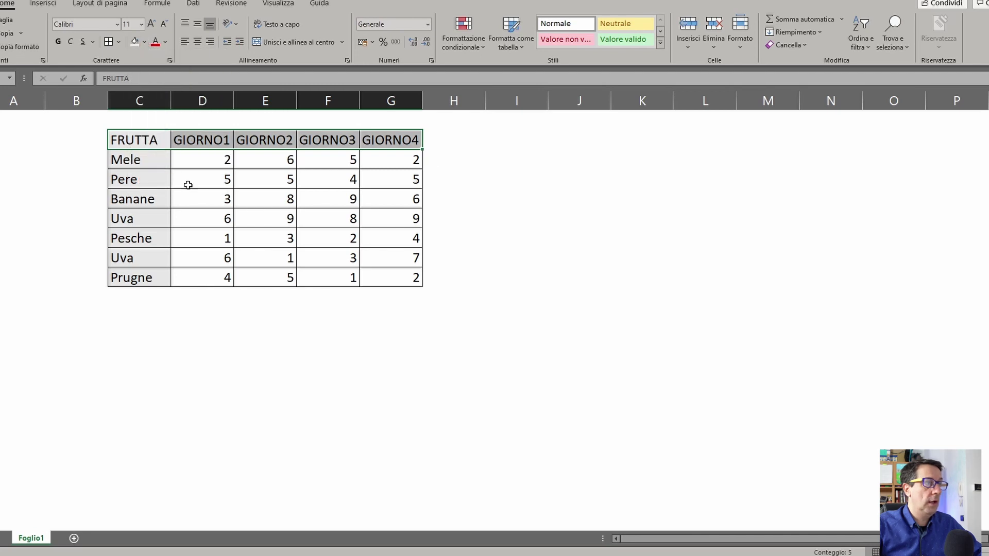
- Fill the daily number cells D4:G10 with light yellow
{"action": "left_click_drag", "start_coordinate": [196, 159], "coordinate": [389, 276]}
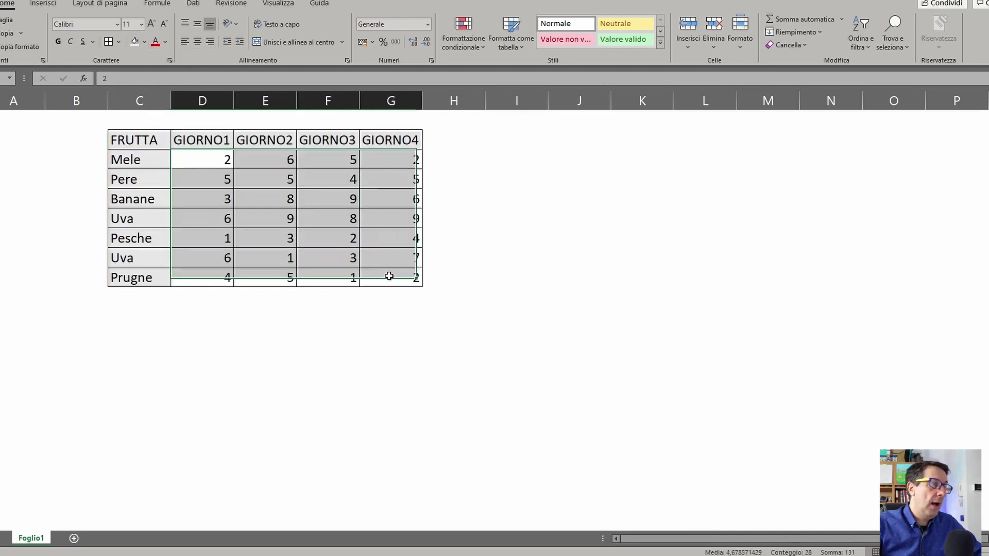
{"action": "left_click", "coordinate": [146, 42]}
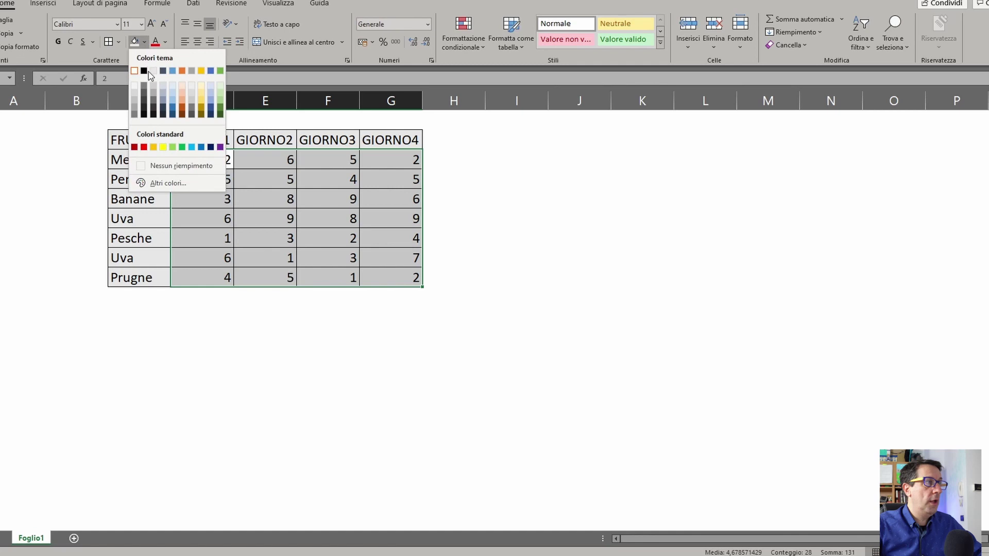
{"action": "left_click", "coordinate": [203, 85]}
{"action": "left_click", "coordinate": [310, 330]}
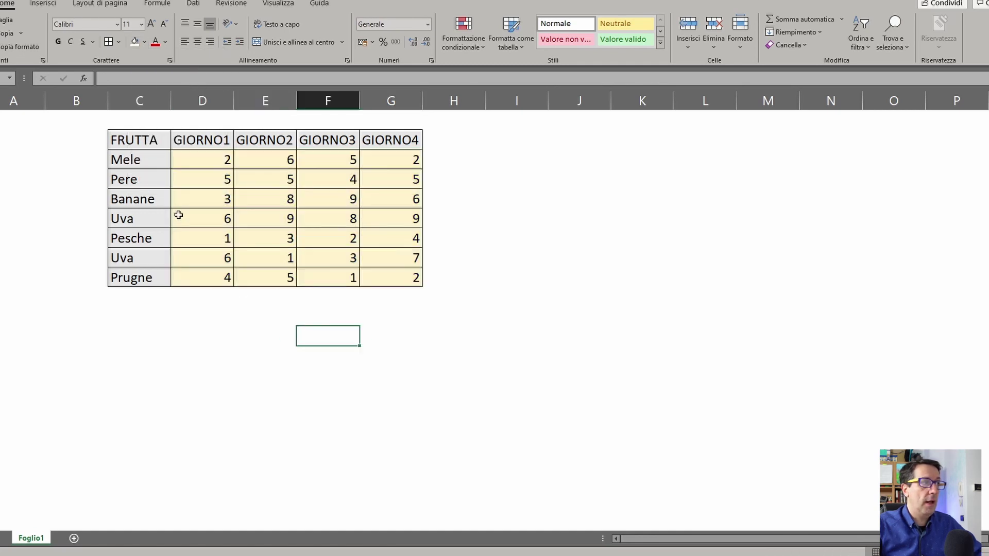
- Make the header row C3:G3 and the fruit names in C3:C10 bold
{"action": "left_click_drag", "start_coordinate": [146, 141], "coordinate": [407, 144]}
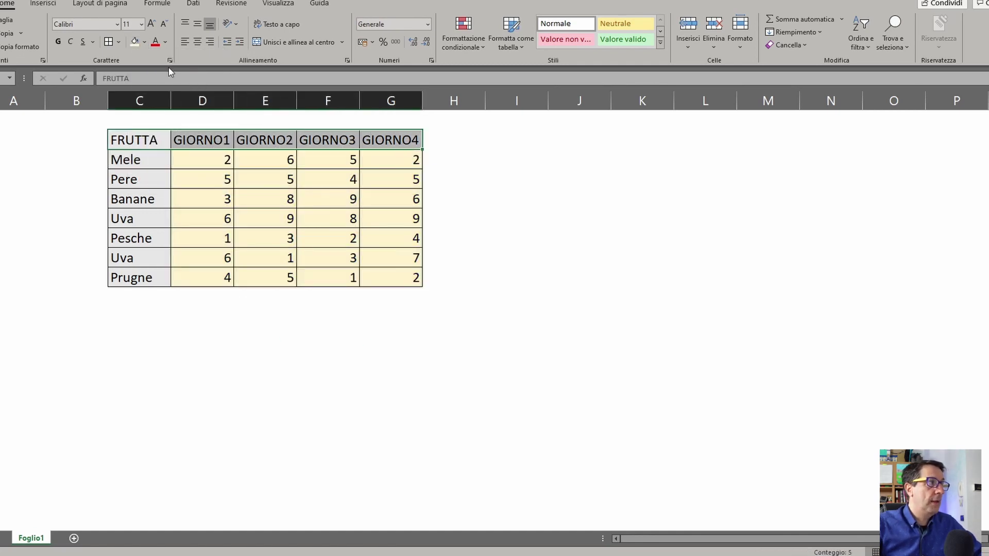
{"action": "left_click", "coordinate": [58, 42]}
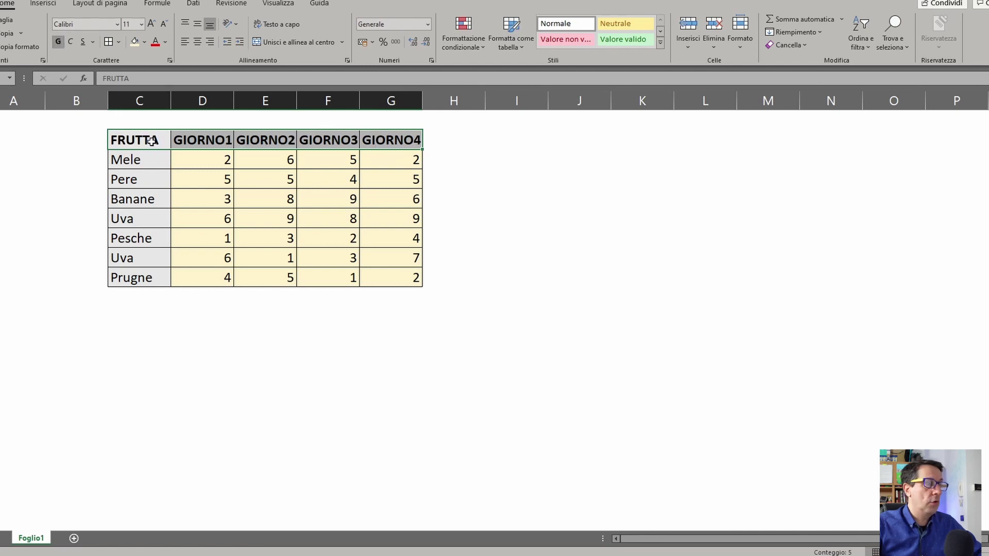
{"action": "left_click_drag", "start_coordinate": [151, 141], "coordinate": [151, 273]}
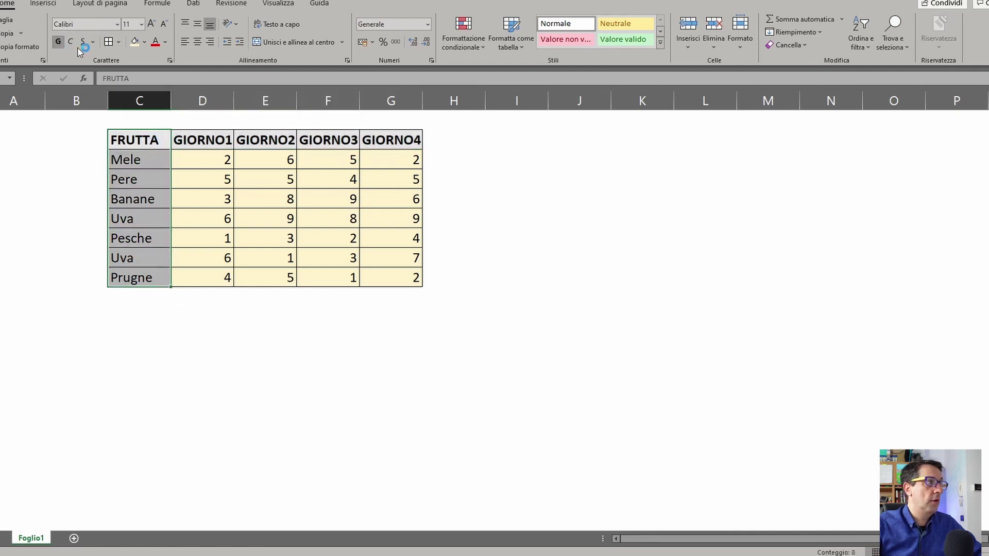
{"action": "left_click", "coordinate": [58, 41]}
{"action": "left_click", "coordinate": [214, 334]}
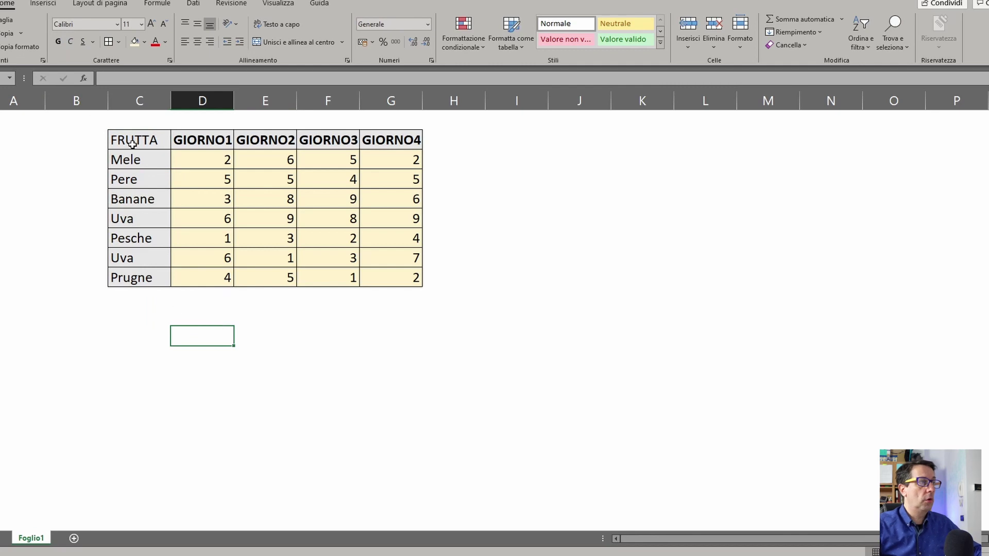
{"action": "left_click_drag", "start_coordinate": [133, 144], "coordinate": [139, 275]}
{"action": "left_click", "coordinate": [60, 44]}
{"action": "left_click", "coordinate": [225, 298]}
{"action": "left_click", "coordinate": [92, 341]}
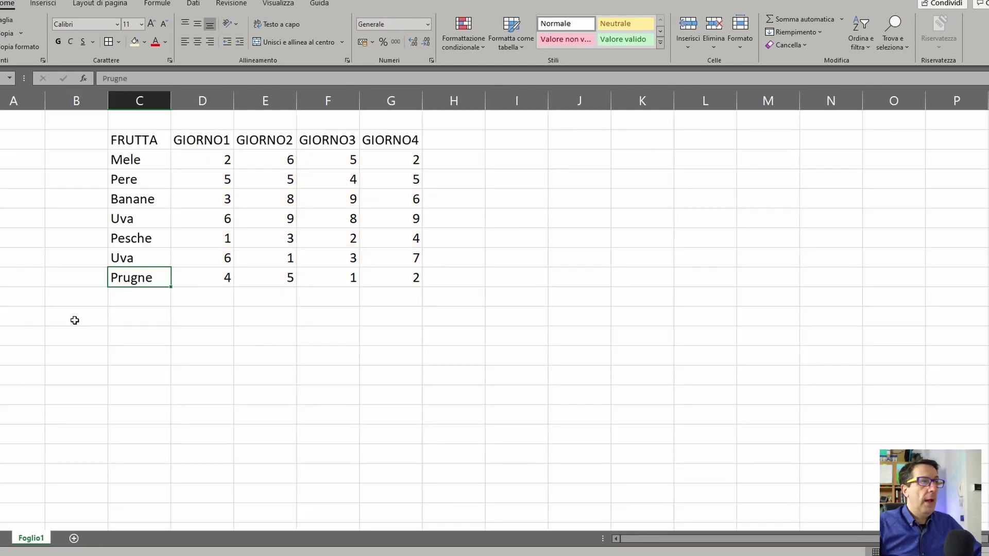
- Restore the plain, unformatted fruit table and select C3:G10
{"action": "left_click", "coordinate": [75, 321]}
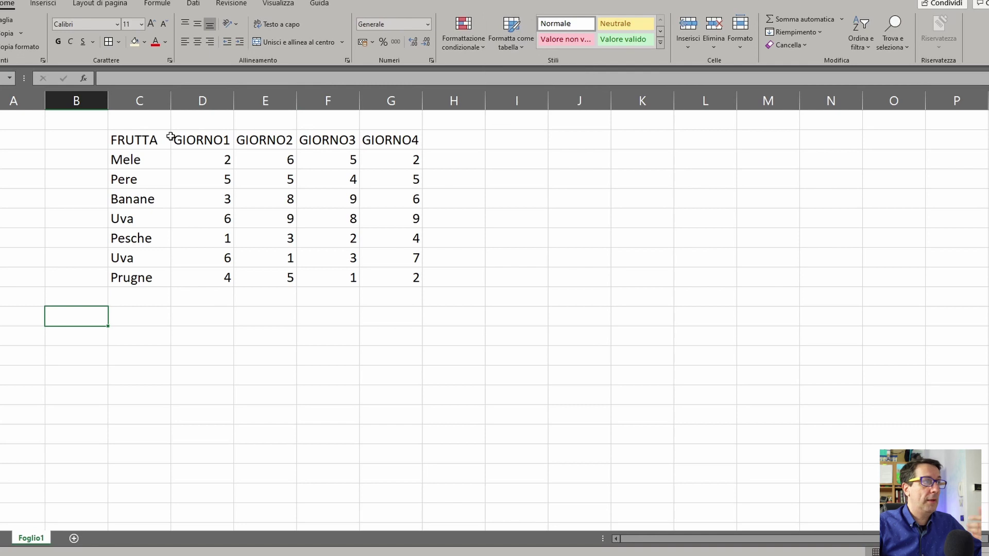
{"action": "left_click_drag", "start_coordinate": [154, 140], "coordinate": [409, 278]}
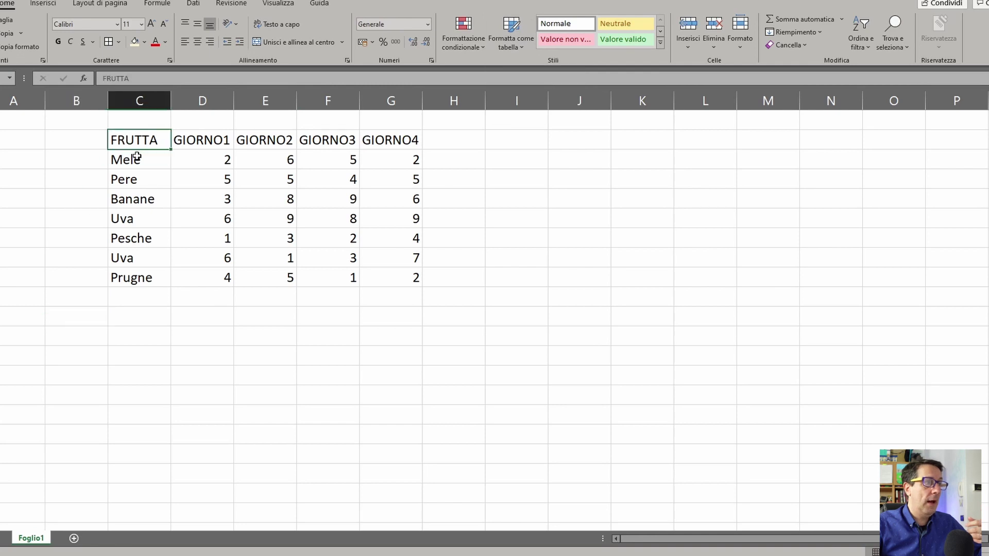
- Format the fruit data as a table with a dark blue style and header row
{"action": "left_click", "coordinate": [512, 36]}
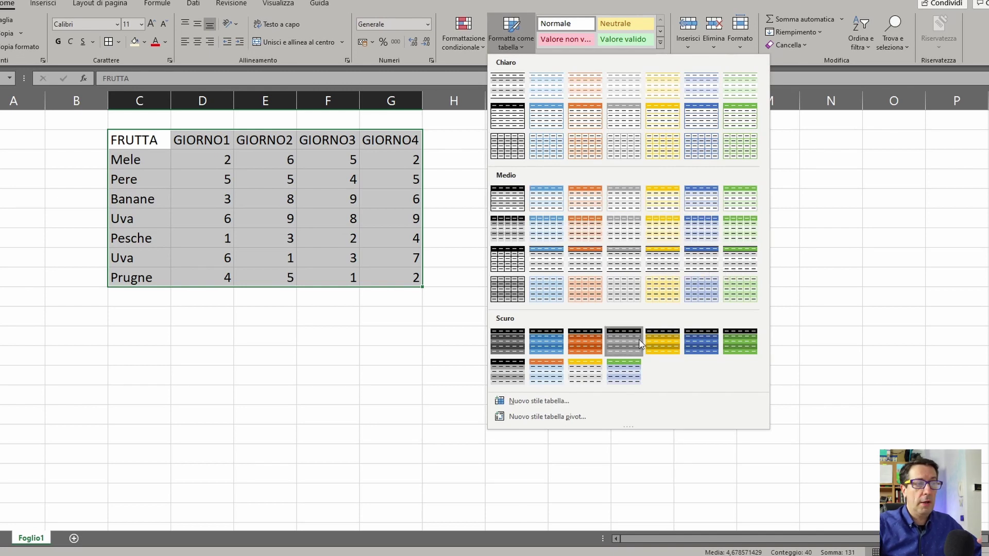
{"action": "left_click", "coordinate": [707, 342]}
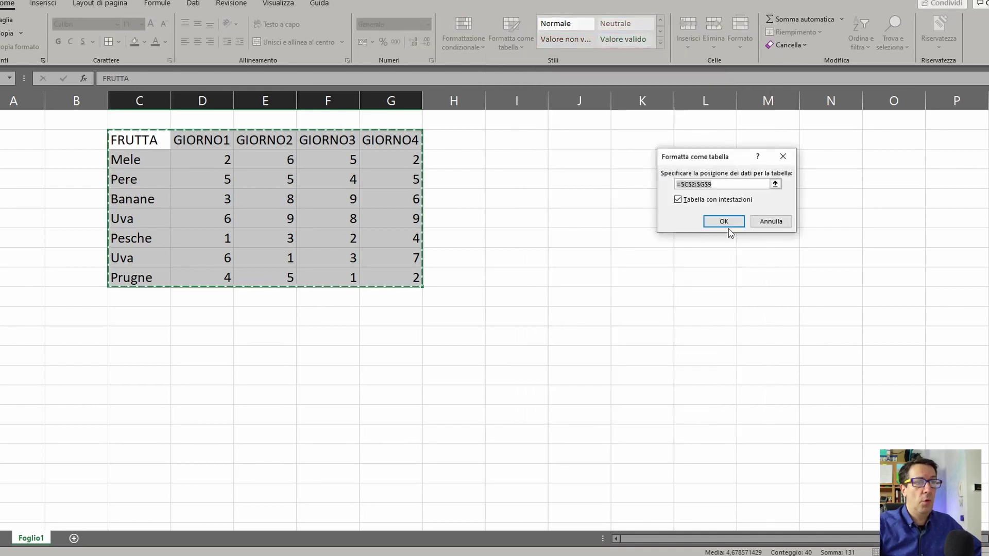
{"action": "left_click", "coordinate": [726, 222]}
{"action": "left_click", "coordinate": [364, 368]}
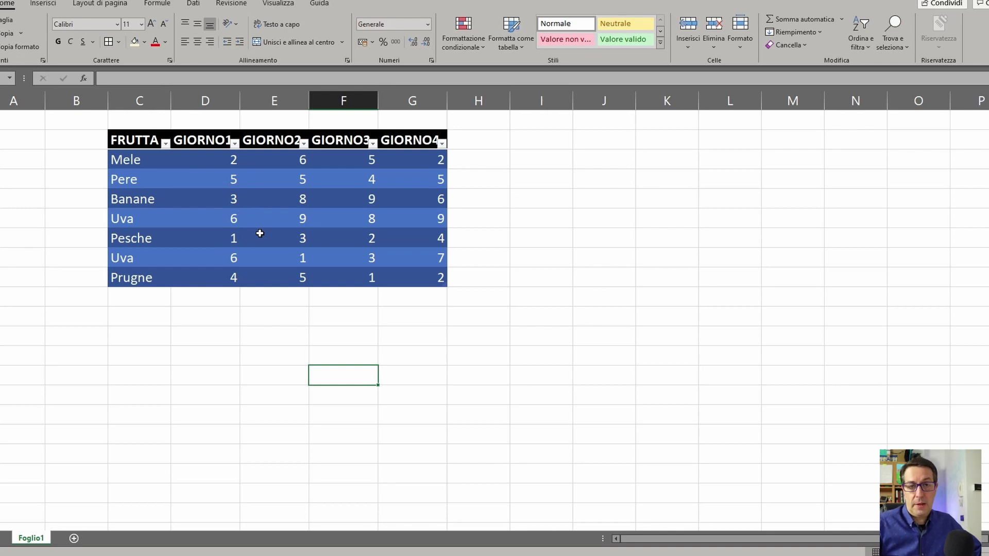
- Try the yellow table style on the whole table, then return it to plain cells
{"action": "left_click_drag", "start_coordinate": [131, 147], "coordinate": [420, 278]}
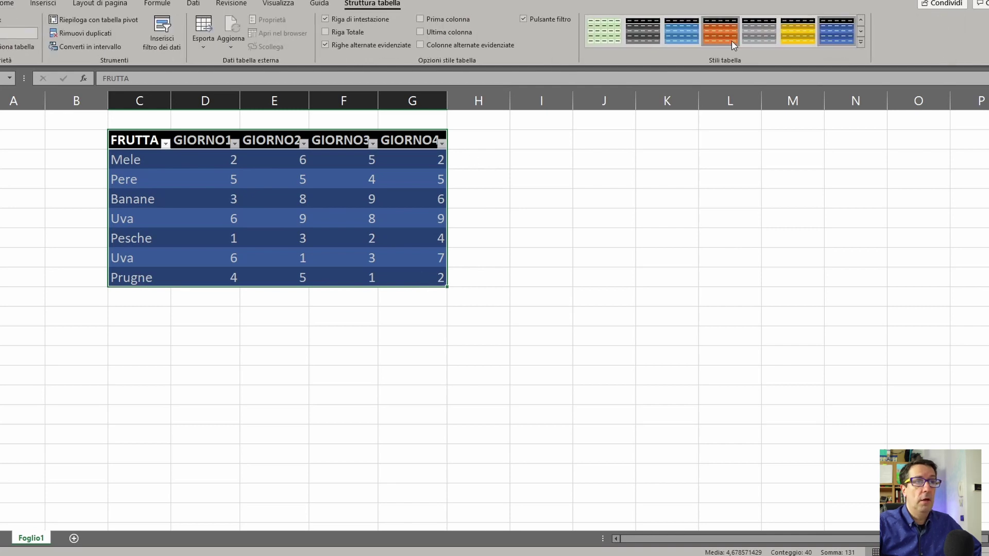
{"action": "left_click", "coordinate": [795, 40]}
{"action": "left_click", "coordinate": [604, 238]}
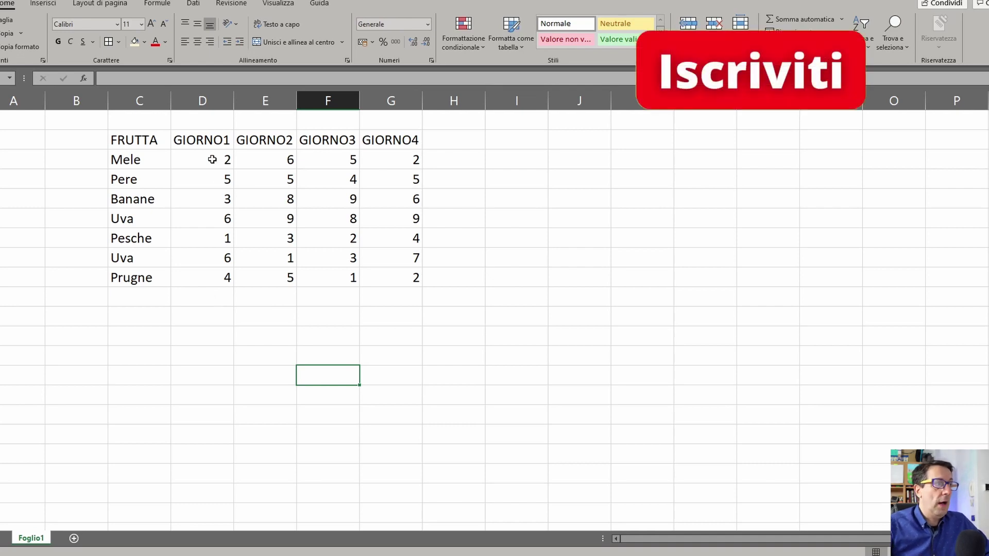
- Highlight daily values greater than 4 with light red fill and dark red text
{"action": "left_click_drag", "start_coordinate": [212, 160], "coordinate": [407, 278]}
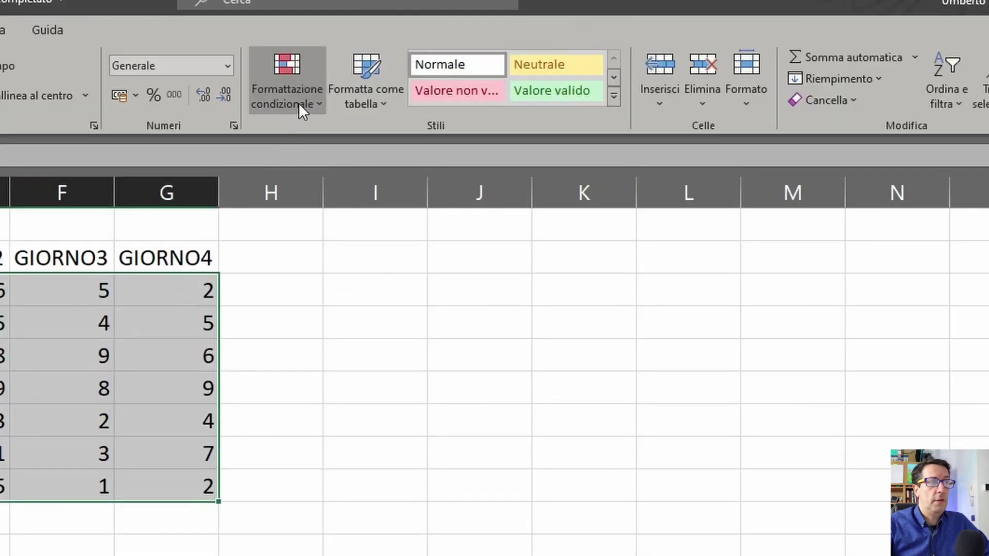
{"action": "left_click", "coordinate": [299, 108]}
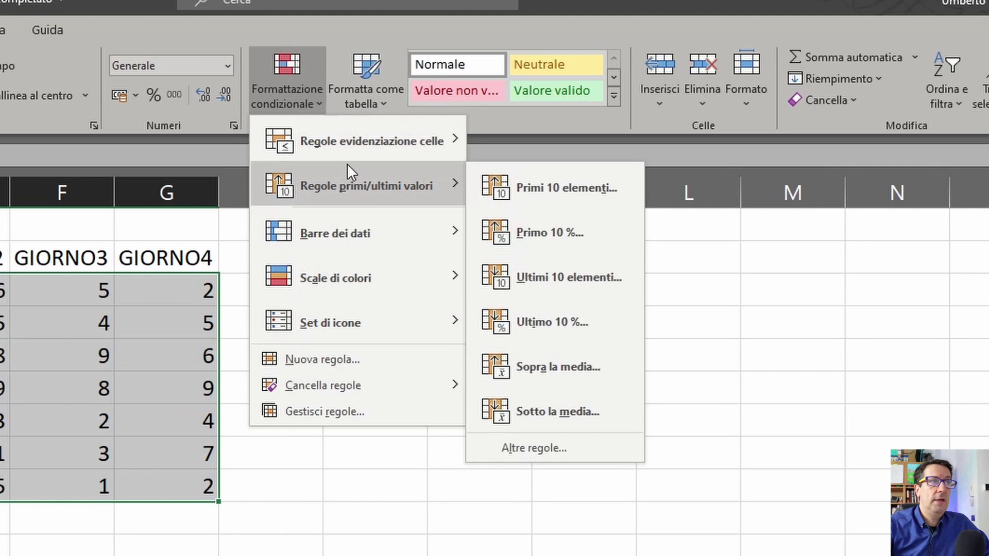
{"action": "mouse_move", "coordinate": [512, 69]}
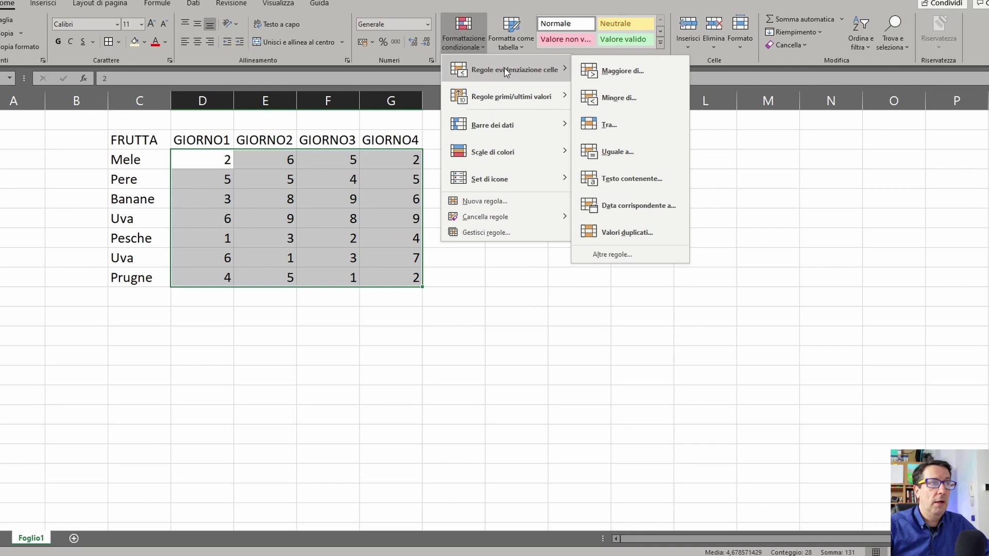
{"action": "left_click", "coordinate": [624, 73]}
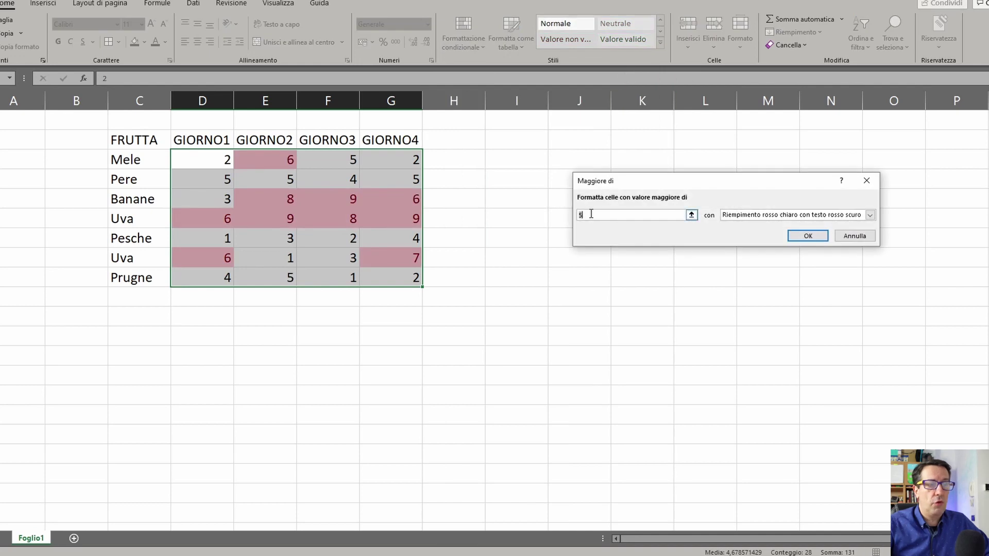
{"action": "type", "text": "4"}
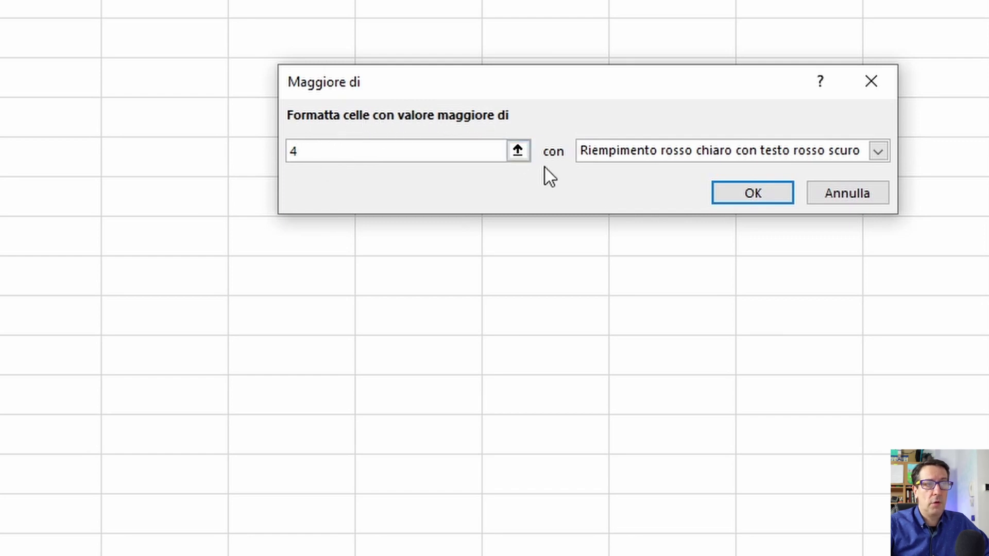
{"action": "left_click", "coordinate": [879, 151]}
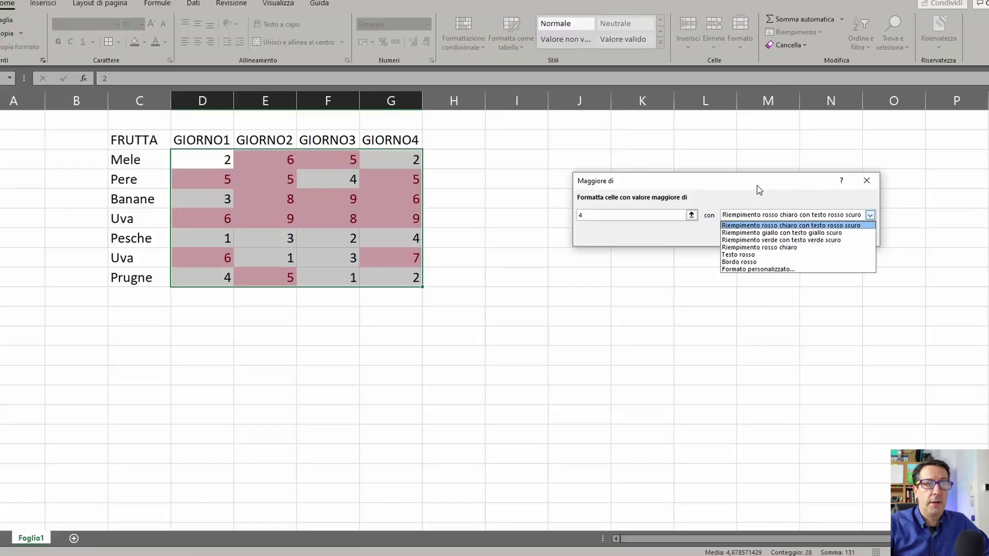
{"action": "left_click", "coordinate": [801, 222]}
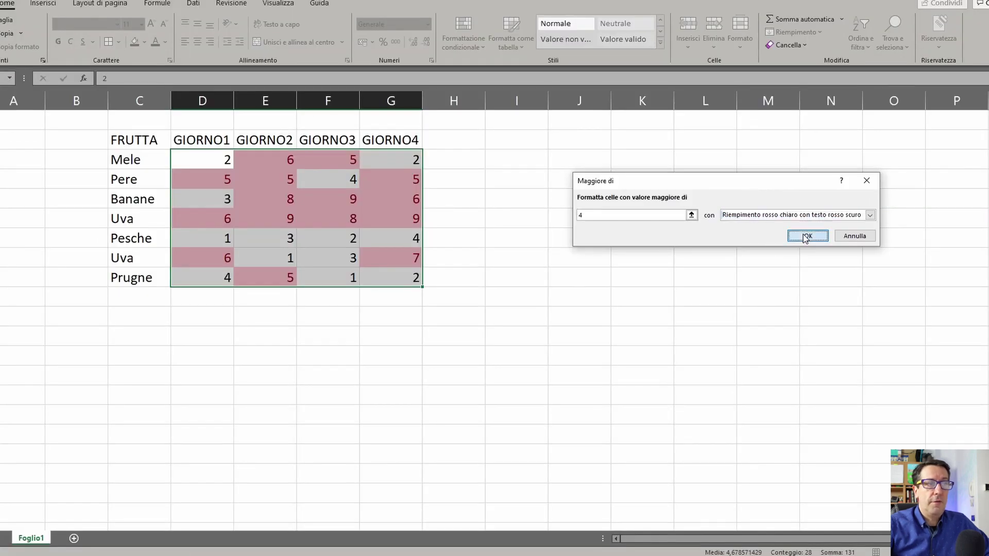
{"action": "left_click", "coordinate": [806, 236]}
{"action": "left_click", "coordinate": [578, 320]}
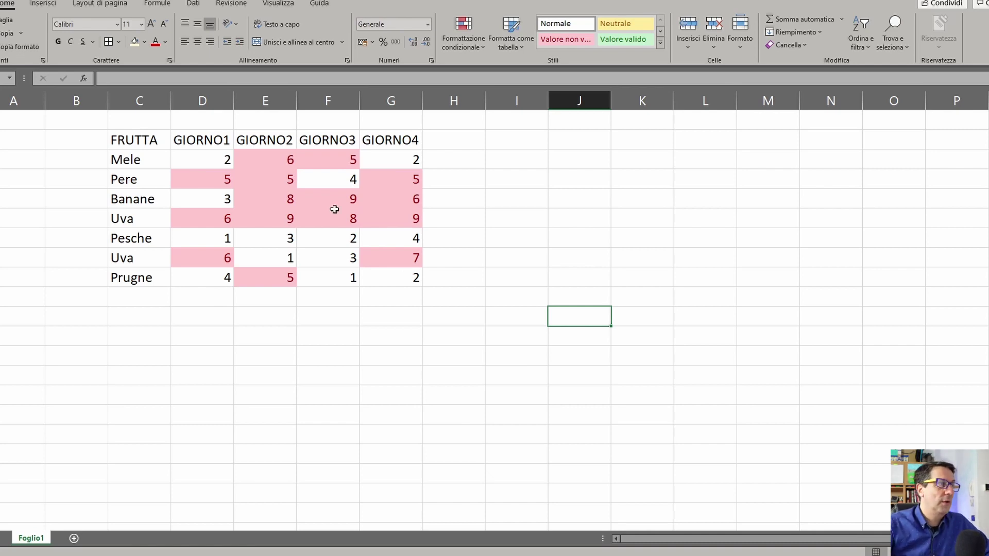
- Undo the greater-than-4 rule and apply a Top 10 Items light red highlight to the values
{"action": "key", "text": "ctrl+z"}
{"action": "left_click_drag", "start_coordinate": [193, 154], "coordinate": [375, 278]}
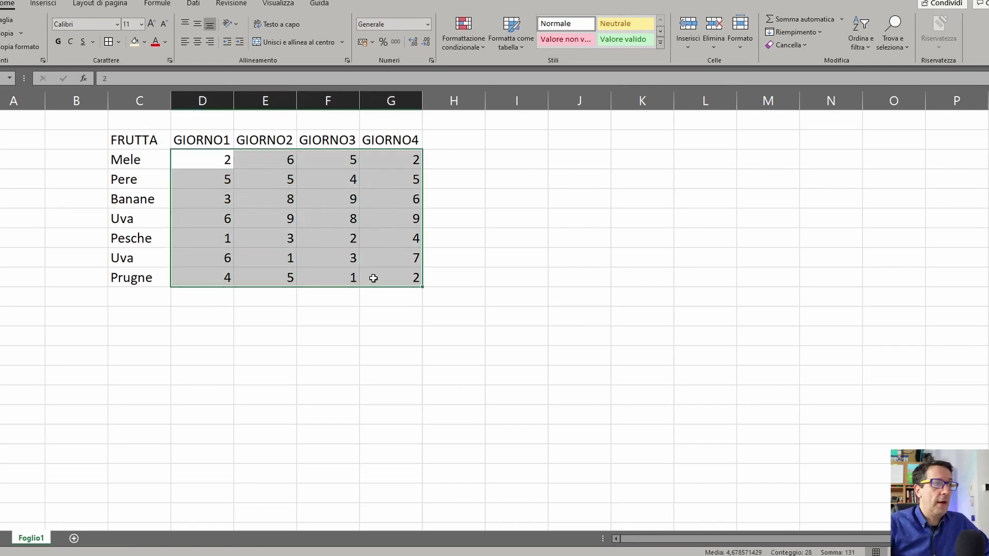
{"action": "left_click", "coordinate": [464, 36]}
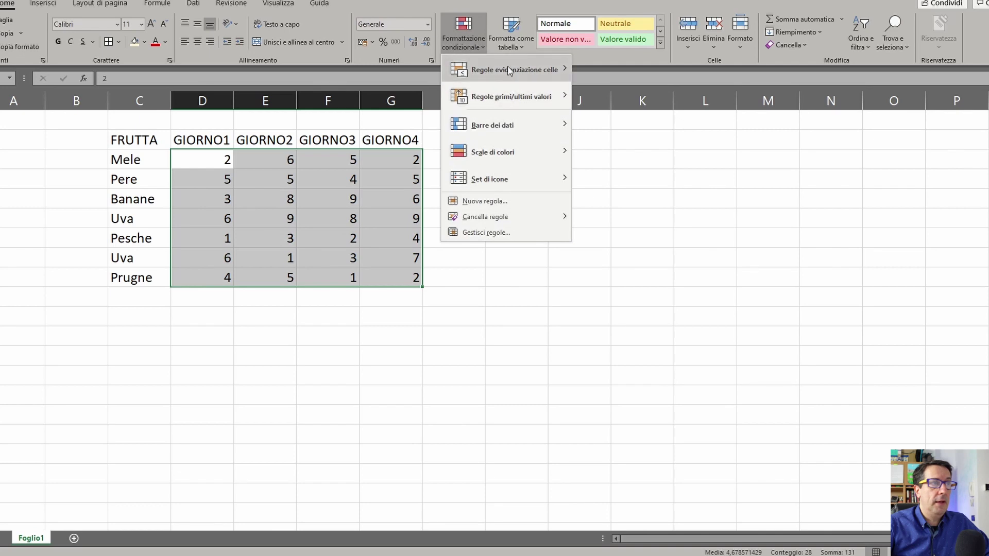
{"action": "mouse_move", "coordinate": [510, 97]}
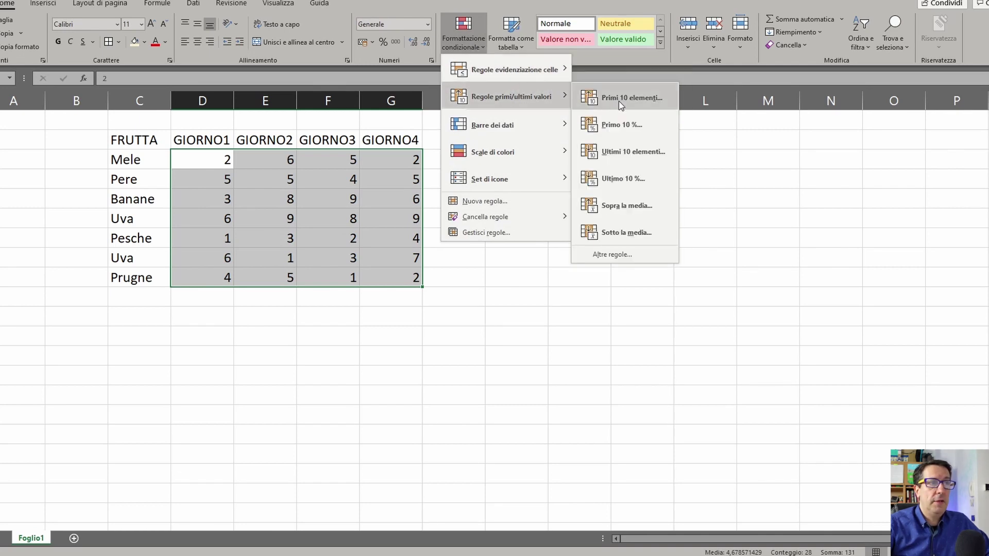
{"action": "left_click", "coordinate": [620, 98]}
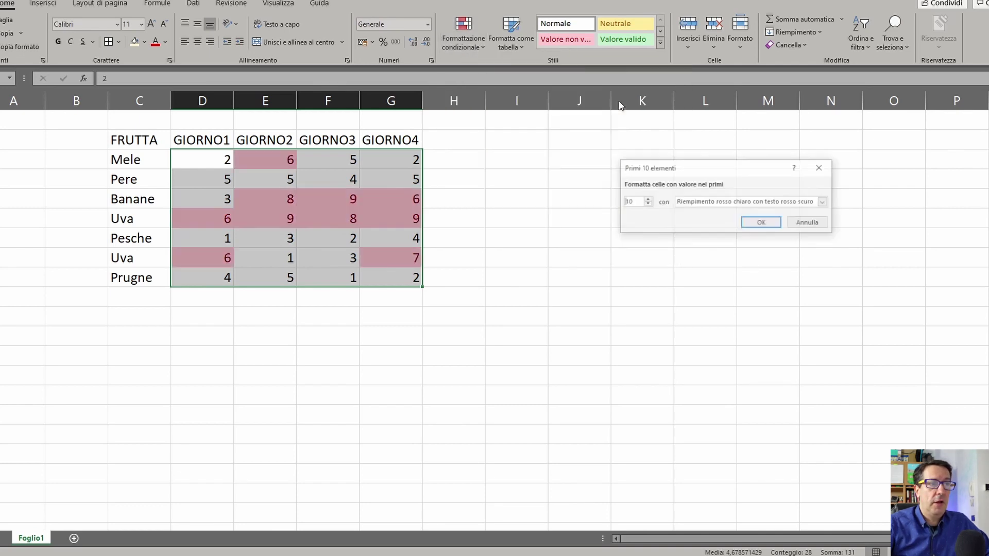
{"action": "left_click", "coordinate": [755, 222]}
{"action": "left_click", "coordinate": [659, 270]}
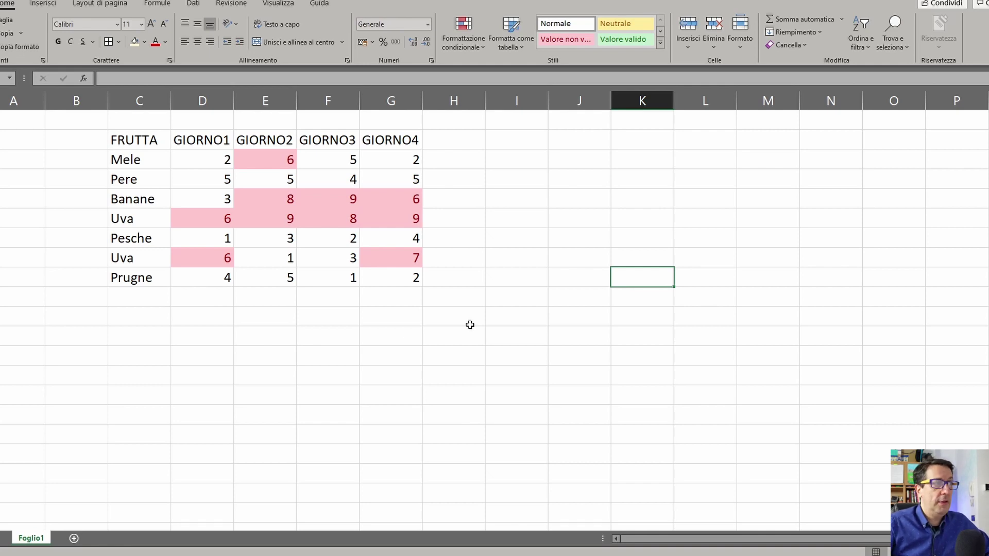
- Undo the top 10 rule and add green gradient data bars to the daily values
{"action": "key", "text": "ctrl+z"}
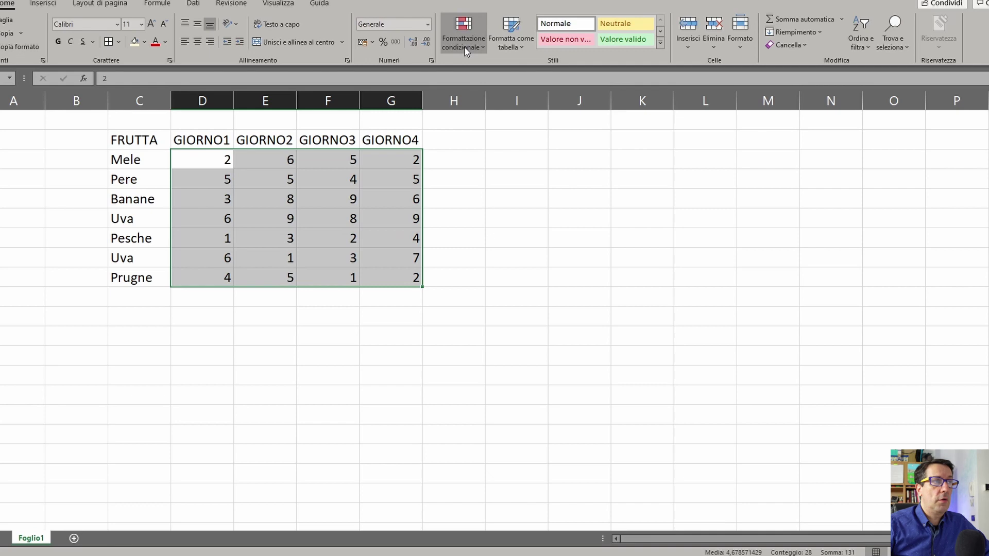
{"action": "left_click", "coordinate": [465, 46]}
{"action": "mouse_move", "coordinate": [493, 125]}
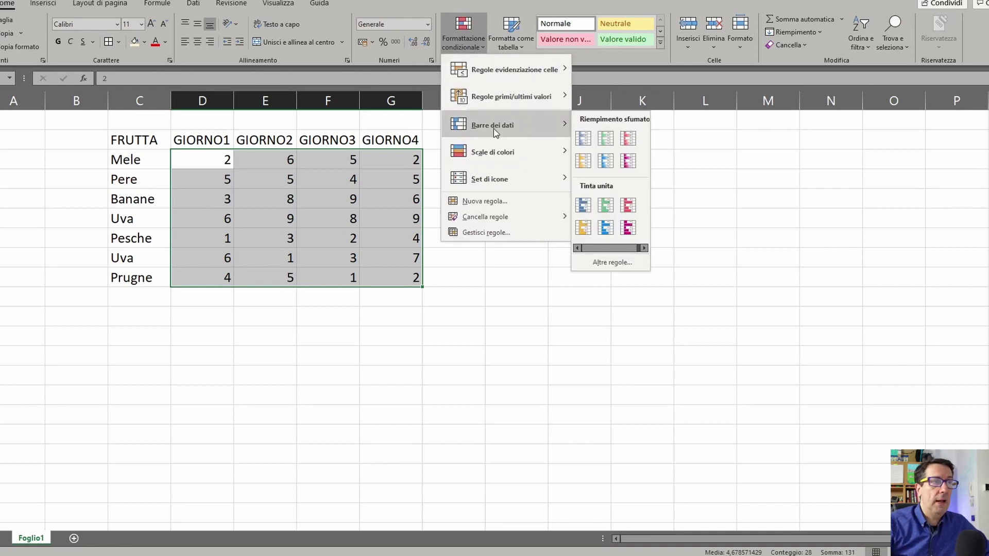
{"action": "left_click", "coordinate": [603, 142]}
{"action": "left_click", "coordinate": [477, 342]}
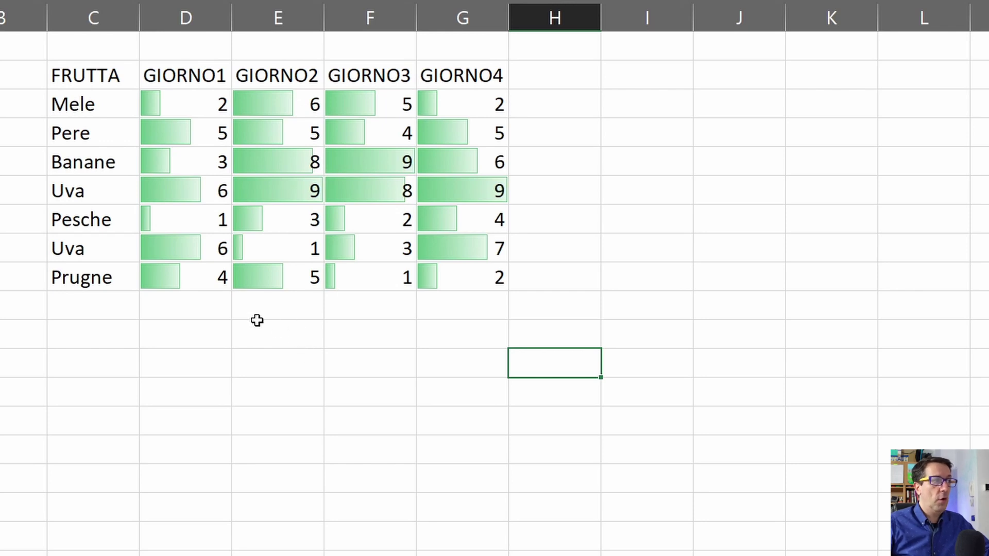
- Compare bar lengths for Pesche, Banane and Uva, ending on Prugne's GIORNO1 cell
{"action": "left_click", "coordinate": [185, 215]}
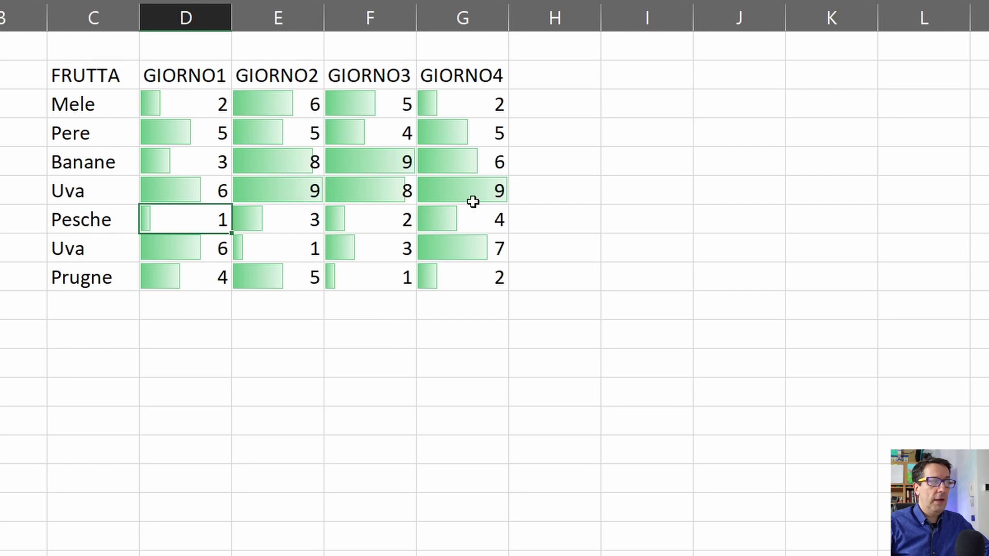
{"action": "left_click", "coordinate": [391, 162]}
{"action": "left_click", "coordinate": [457, 185]}
{"action": "left_click", "coordinate": [306, 184]}
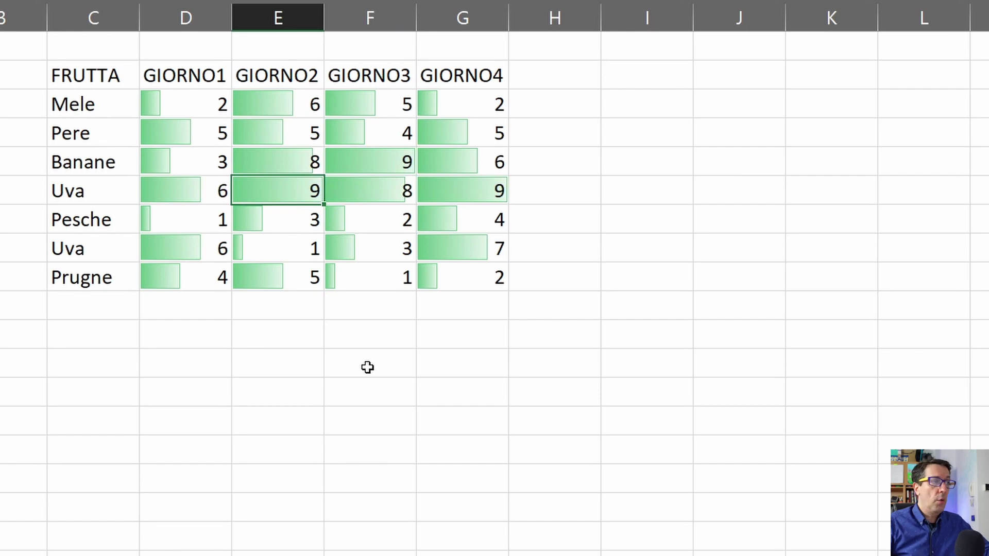
{"action": "left_click", "coordinate": [442, 377]}
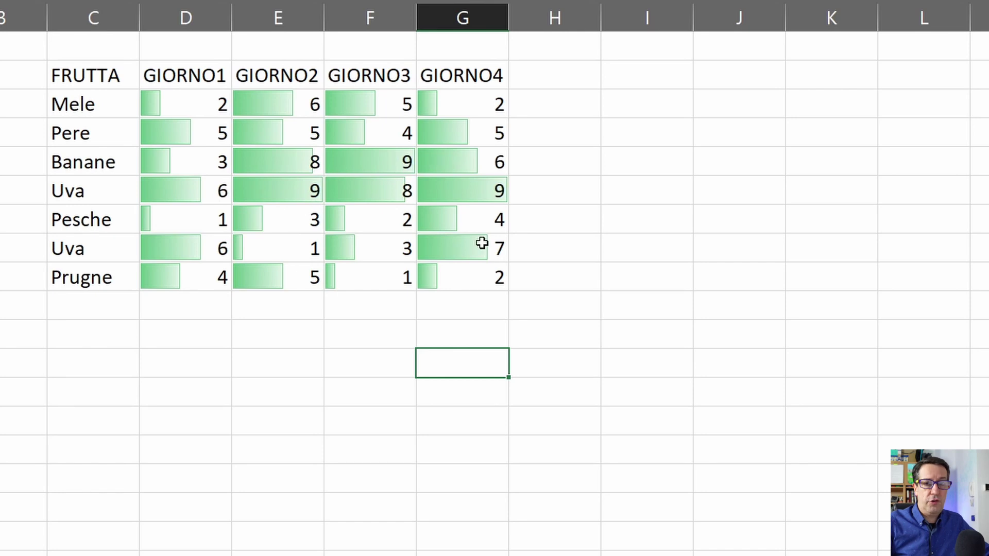
{"action": "left_click", "coordinate": [482, 272]}
{"action": "left_click", "coordinate": [333, 212]}
{"action": "left_click", "coordinate": [286, 169]}
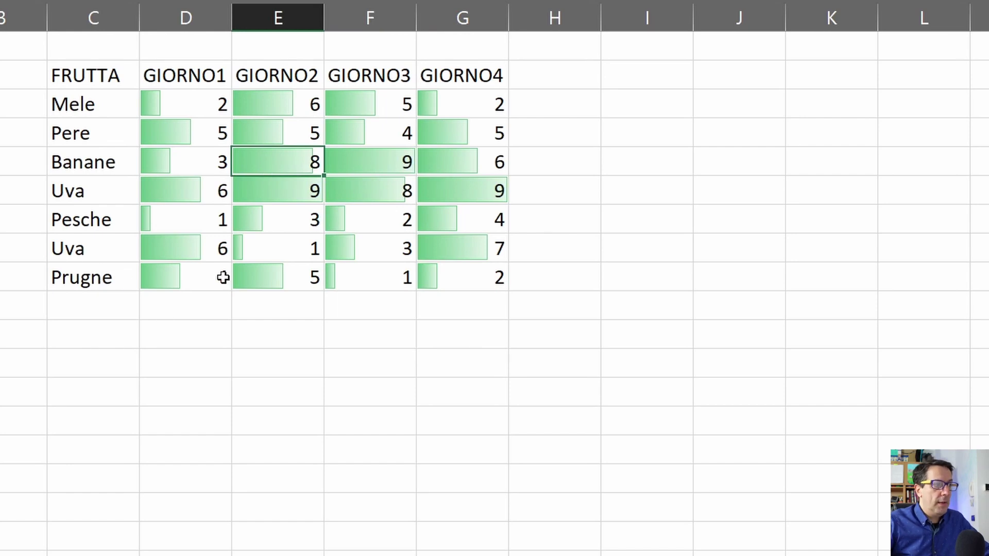
{"action": "left_click", "coordinate": [223, 278]}
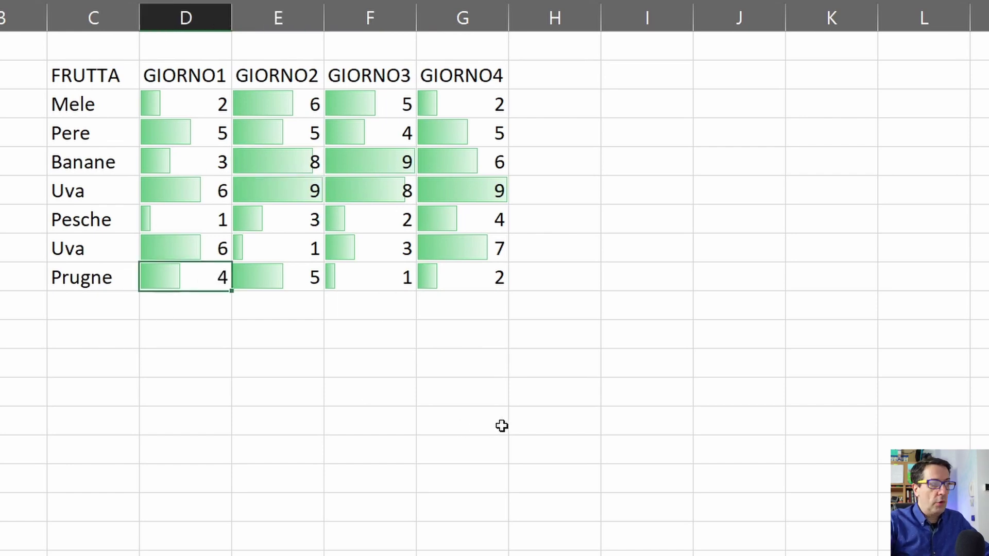
- Enter 4000, then 1000, then 500 for Prugne on GIORNO1 to watch the bars rescale
{"action": "type", "text": "4000"}
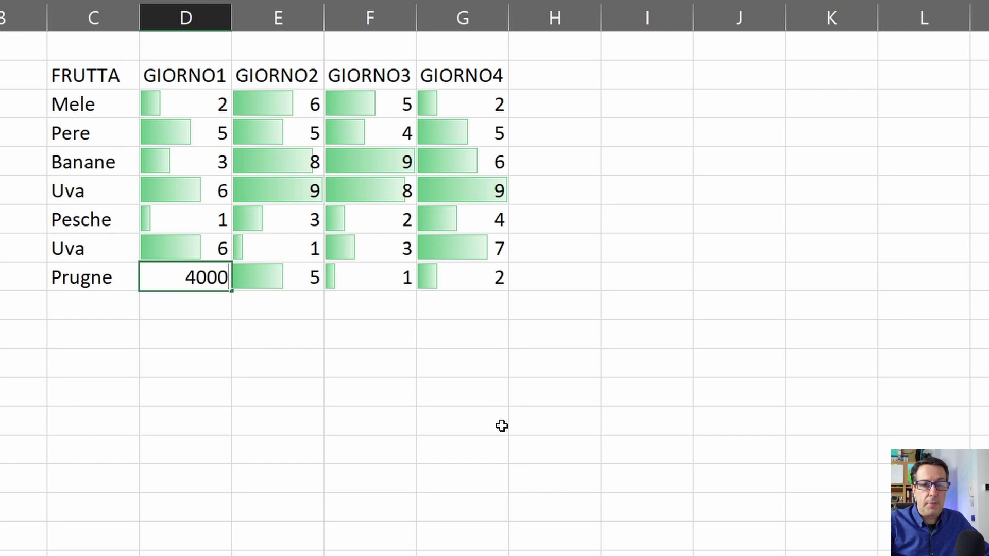
{"action": "key", "text": "Return"}
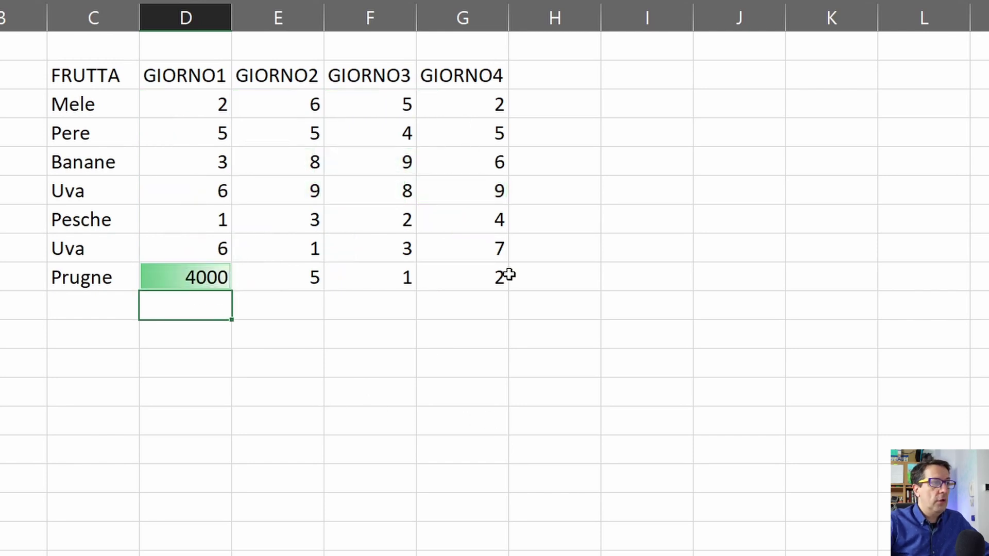
{"action": "left_click", "coordinate": [177, 278]}
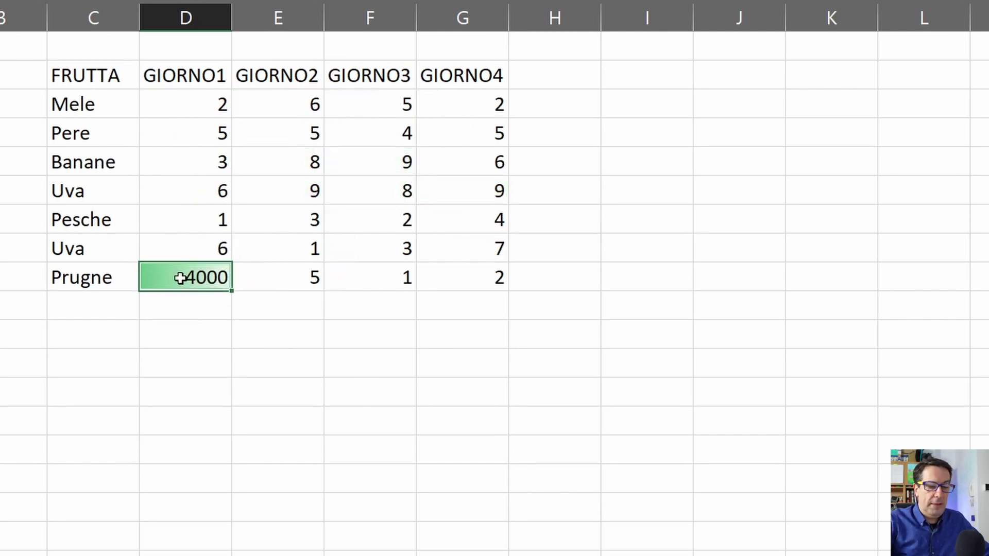
{"action": "type", "text": "1000"}
{"action": "key", "text": "Return"}
{"action": "left_click", "coordinate": [182, 279]}
{"action": "type", "text": "500"}
{"action": "key", "text": "Return"}
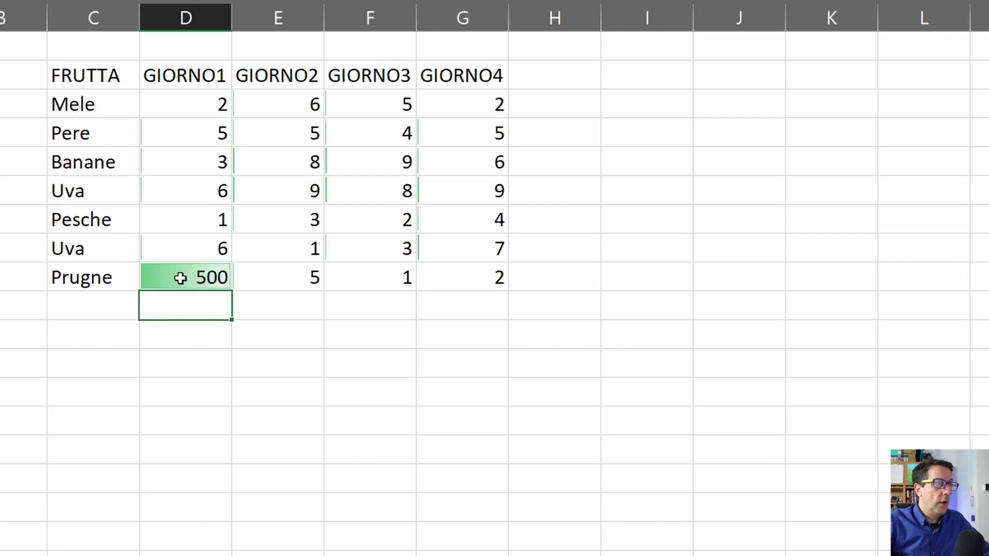
{"action": "left_click", "coordinate": [284, 391]}
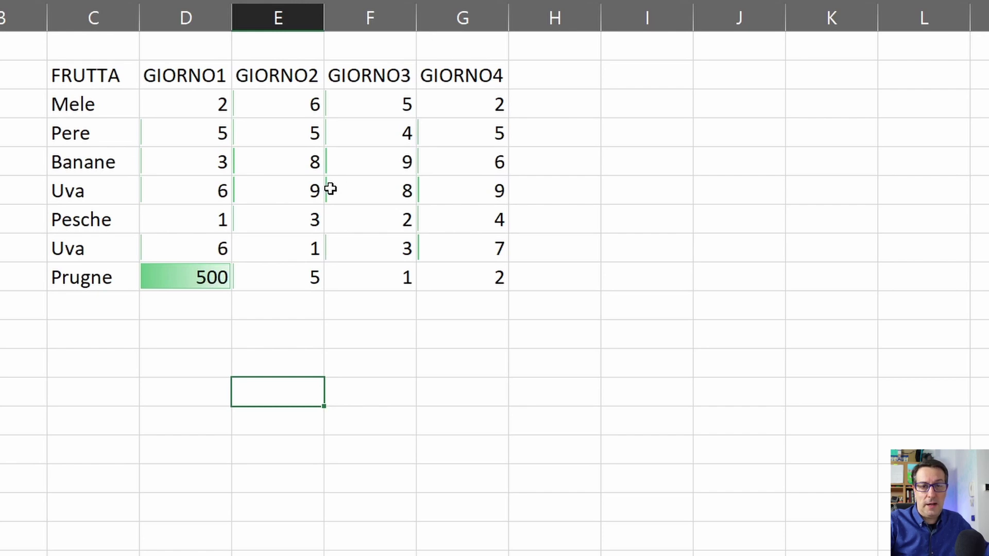
- Restore Prugne's GIORNO1 value to 5
{"action": "left_click", "coordinate": [186, 280]}
{"action": "type", "text": "5"}
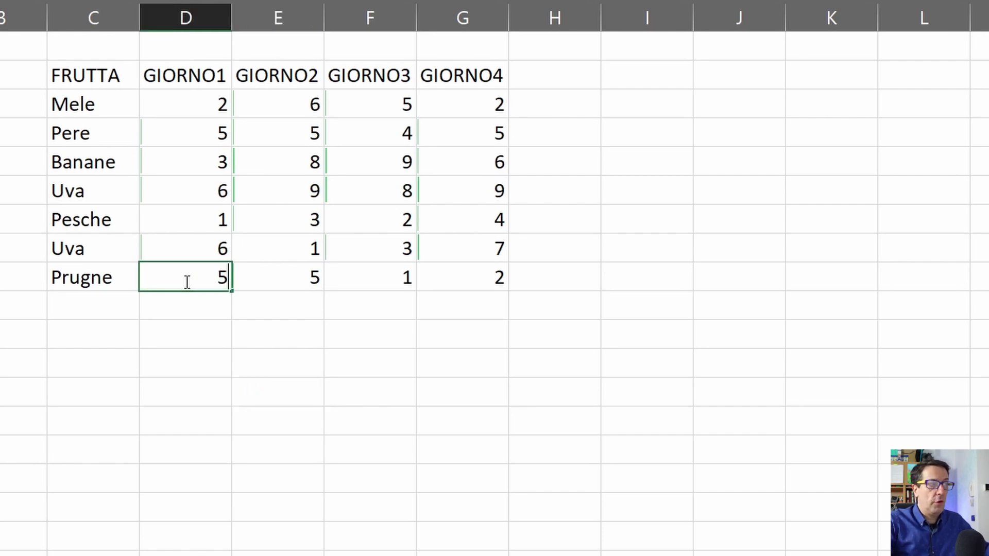
{"action": "key", "text": "Return"}
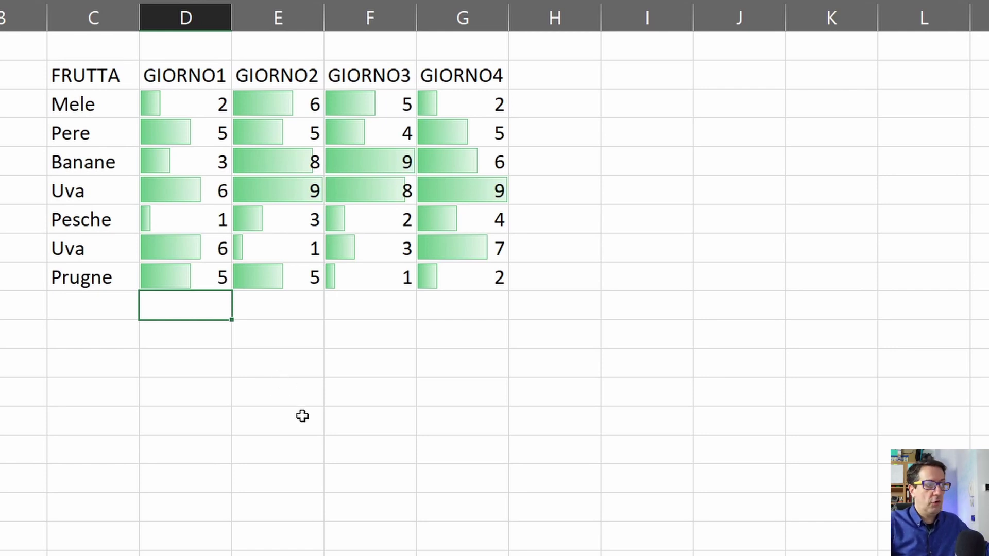
- Clear the existing data-bar rules from the day values in D4:G10
{"action": "left_click_drag", "start_coordinate": [185, 100], "coordinate": [461, 275]}
{"action": "left_click", "coordinate": [492, 36]}
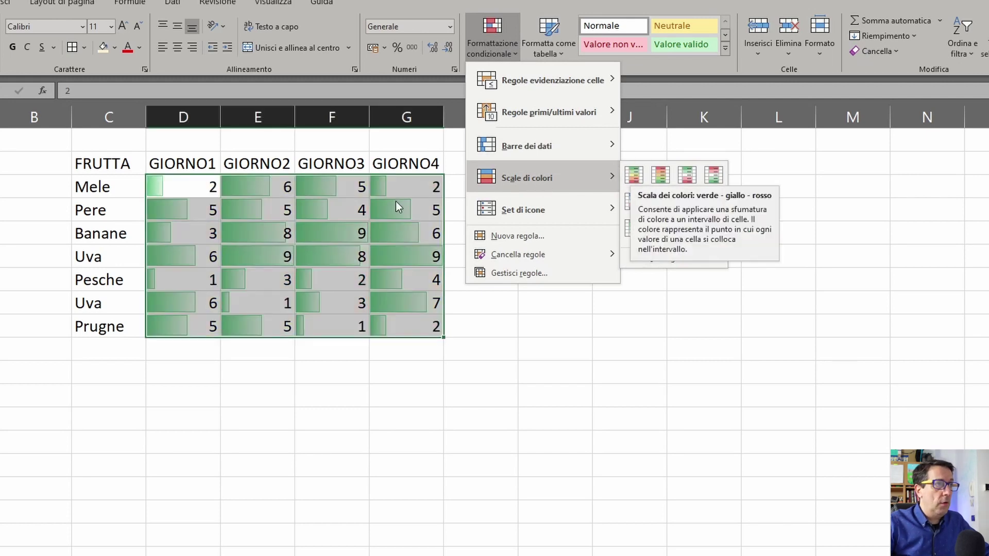
{"action": "mouse_move", "coordinate": [518, 254]}
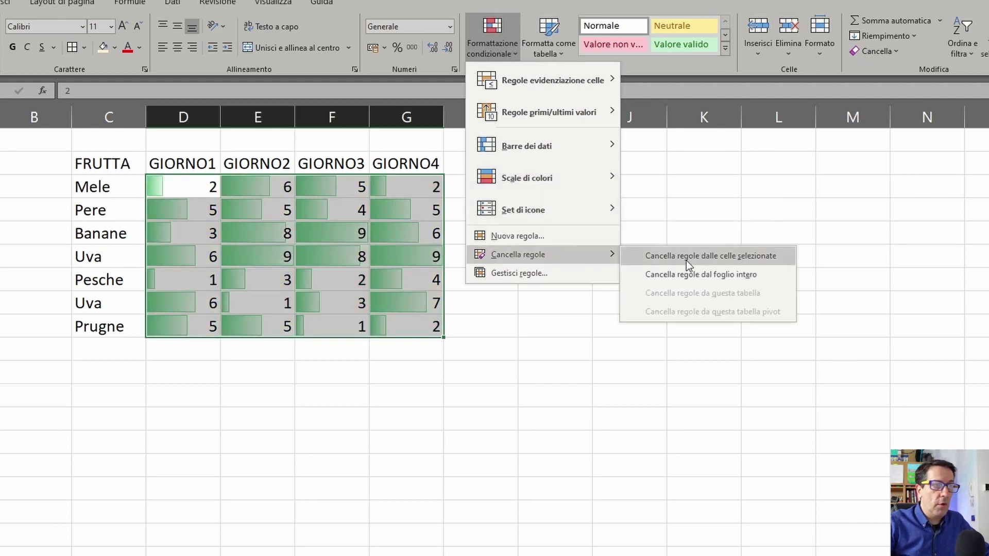
{"action": "left_click", "coordinate": [686, 260]}
- Apply the green-yellow-red colour scale to the selected day values
{"action": "left_click", "coordinate": [492, 44]}
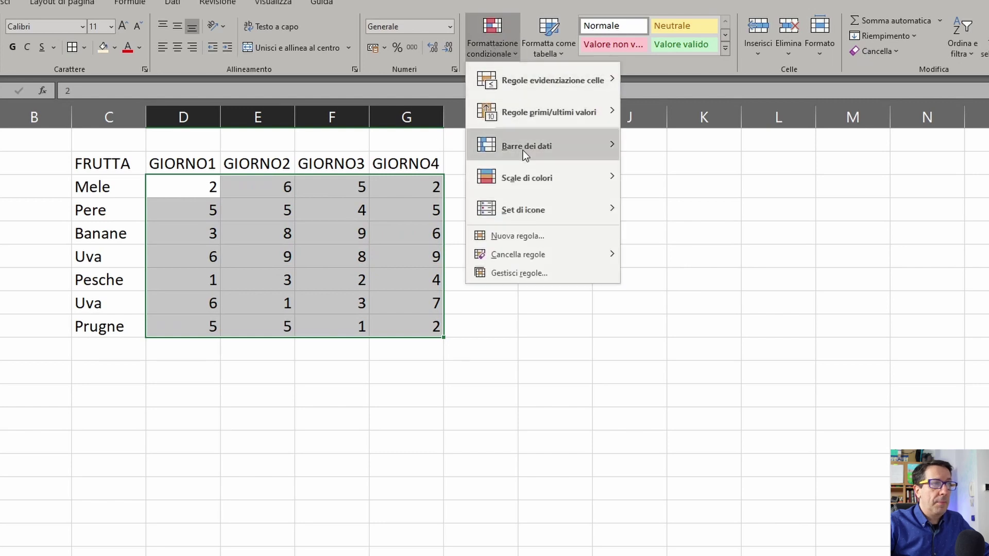
{"action": "mouse_move", "coordinate": [526, 178]}
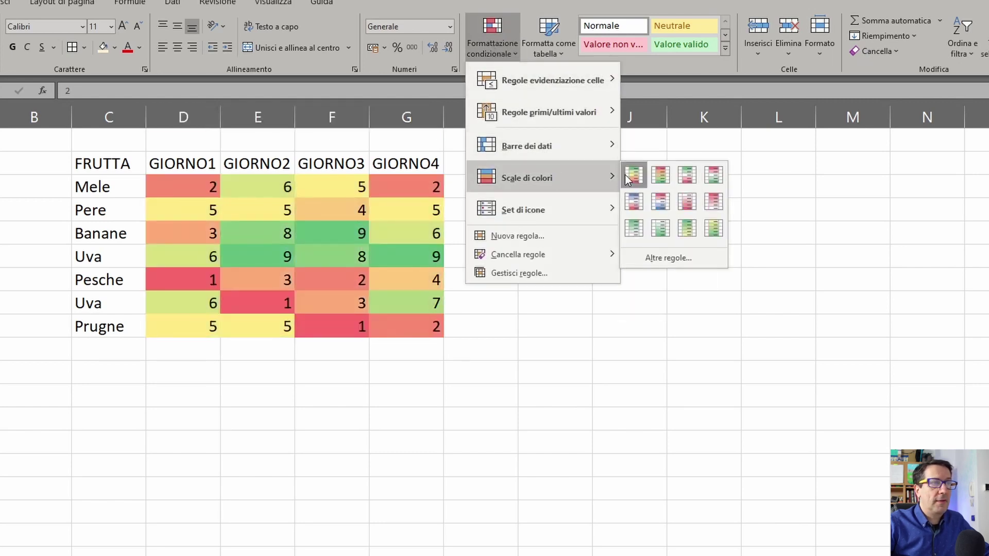
{"action": "left_click", "coordinate": [630, 178]}
{"action": "left_click", "coordinate": [593, 281]}
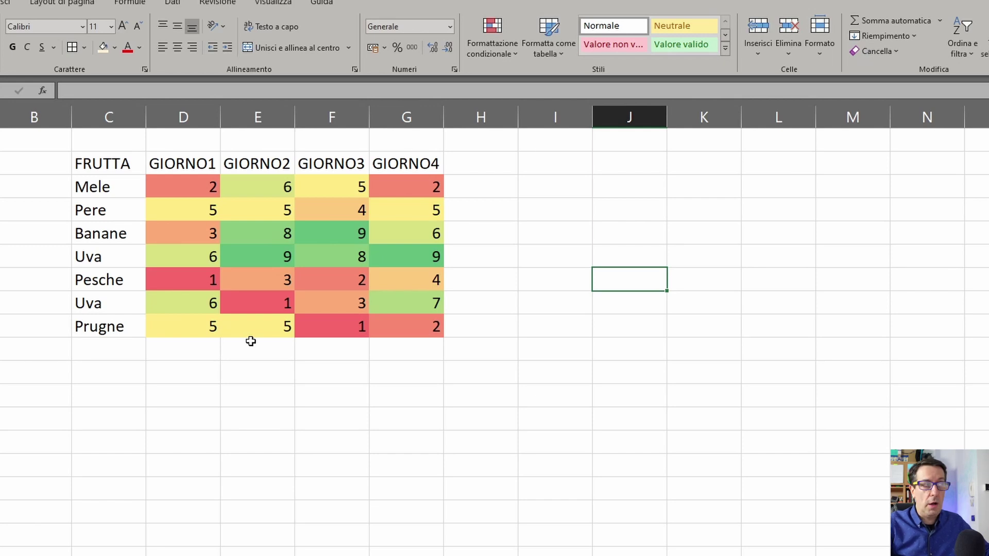
{"action": "left_click", "coordinate": [487, 47]}
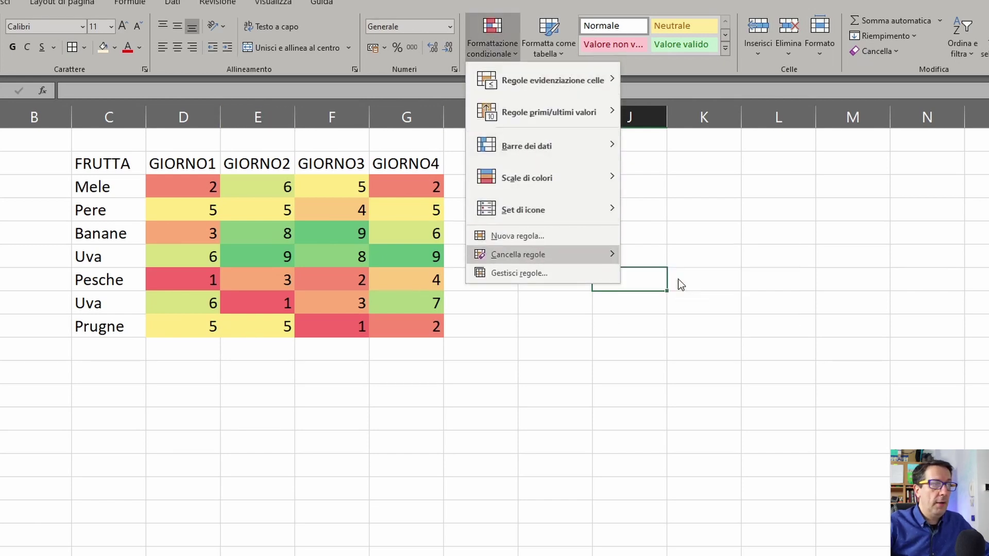
- Apply the 3 Arrows (Colored) icon set to the GIORNO1–GIORNO4 values in D4:G10
{"action": "left_click_drag", "start_coordinate": [176, 187], "coordinate": [414, 335]}
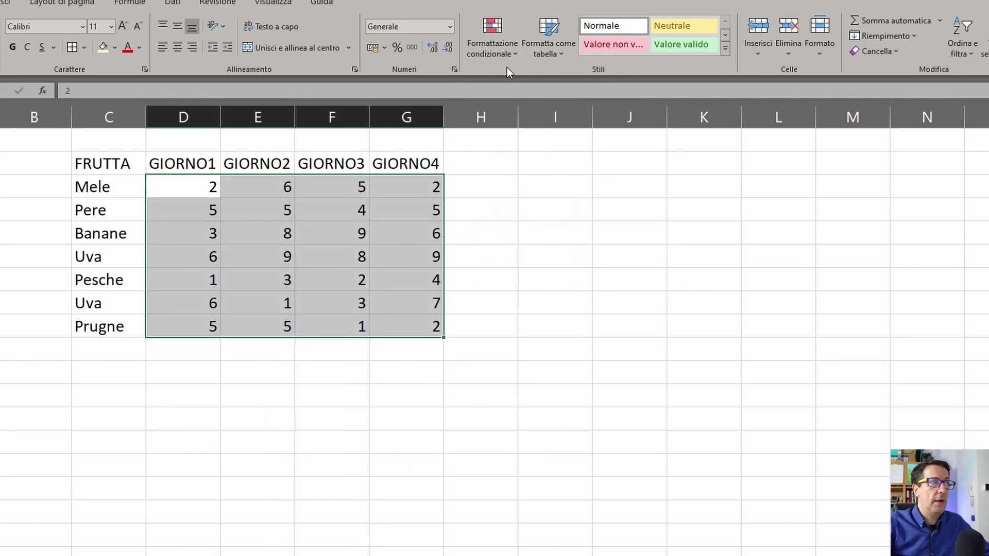
{"action": "left_click", "coordinate": [492, 39]}
{"action": "mouse_move", "coordinate": [526, 178]}
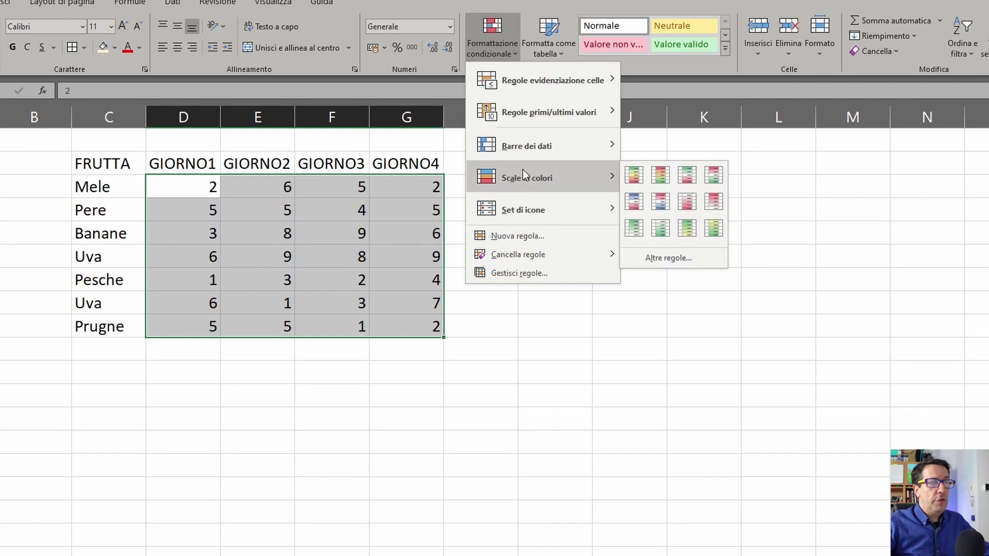
{"action": "mouse_move", "coordinate": [534, 209]}
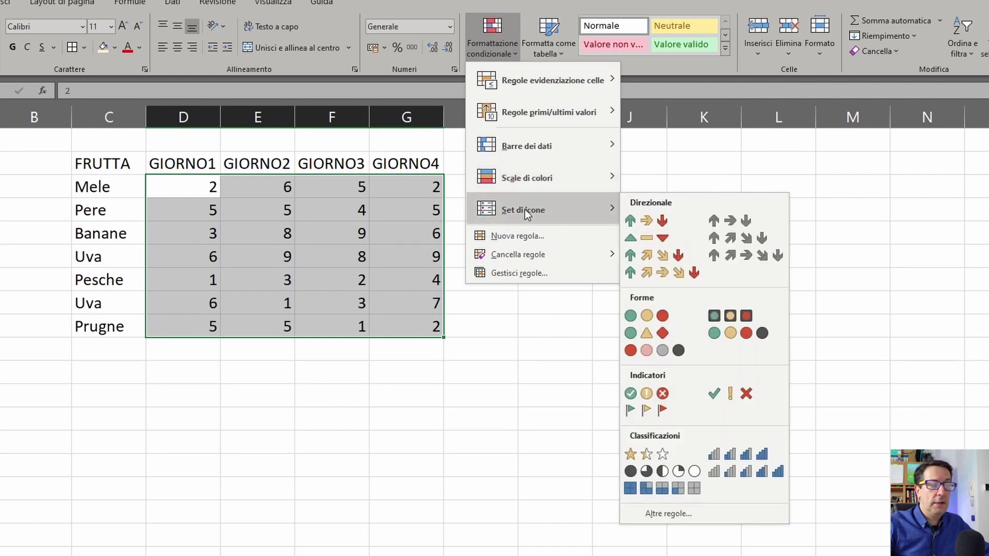
{"action": "left_click", "coordinate": [648, 223]}
{"action": "left_click", "coordinate": [495, 372]}
{"action": "left_click", "coordinate": [362, 452]}
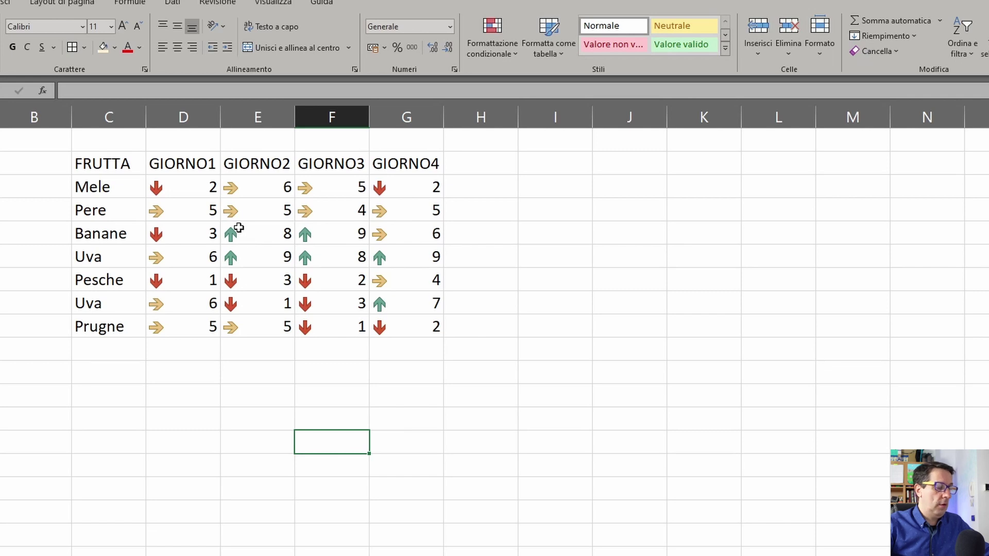
{"action": "scroll", "coordinate": [237, 227], "scroll_direction": "up", "scroll_amount": 1}
{"action": "scroll", "coordinate": [238, 224], "scroll_direction": "up", "scroll_amount": 1}
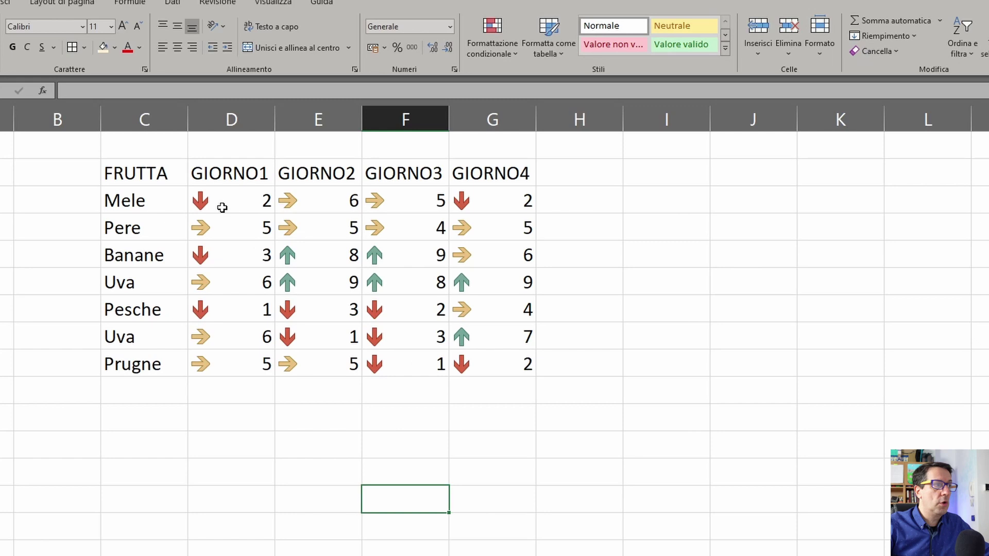
- Undo the arrow icons on the day values
{"action": "left_click_drag", "start_coordinate": [220, 204], "coordinate": [503, 349]}
{"action": "key", "text": "ctrl+z"}
{"action": "left_click", "coordinate": [243, 193]}
- Apply the 4 Ratings icon set to the day values in D4:G10
{"action": "left_click_drag", "start_coordinate": [257, 202], "coordinate": [490, 354]}
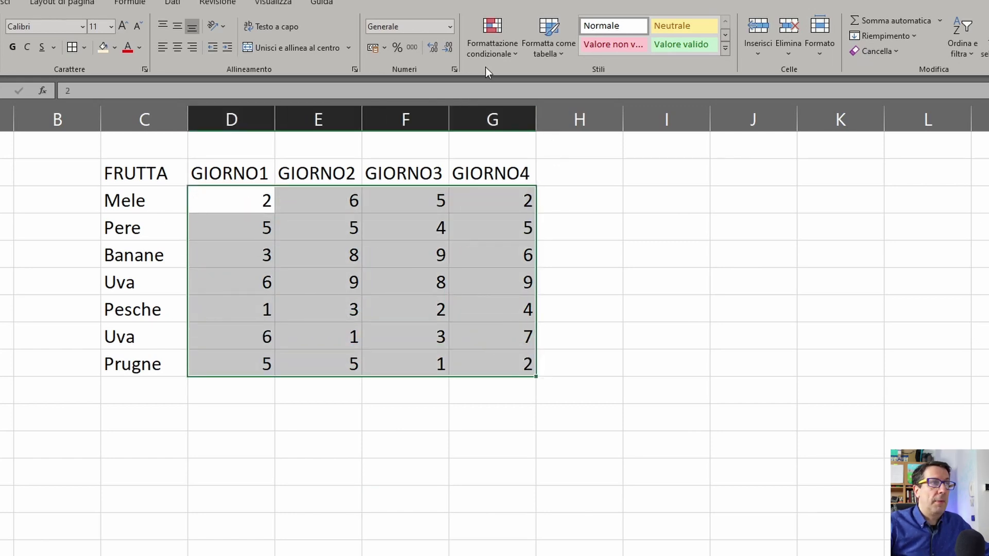
{"action": "left_click", "coordinate": [492, 36]}
{"action": "mouse_move", "coordinate": [541, 209]}
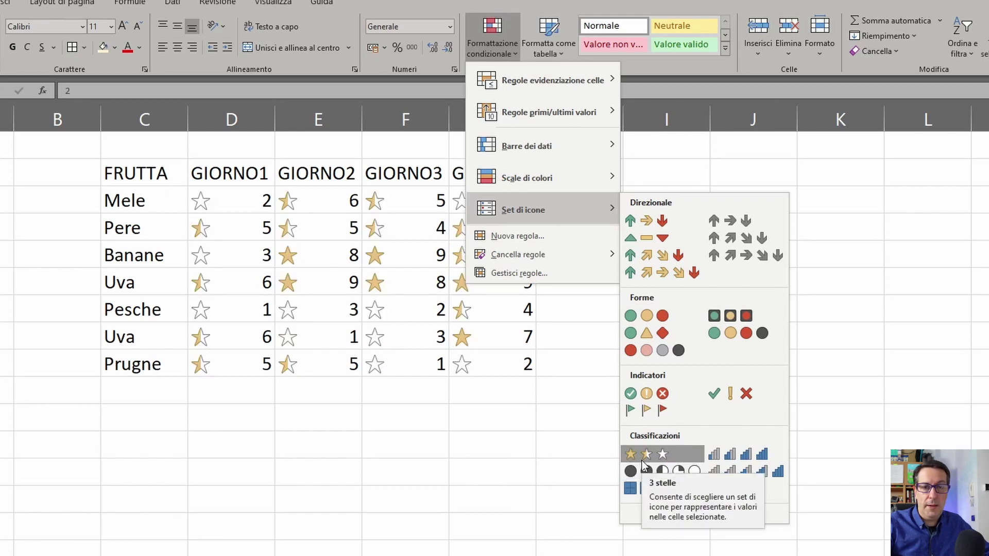
{"action": "left_click", "coordinate": [753, 460]}
{"action": "left_click", "coordinate": [542, 425]}
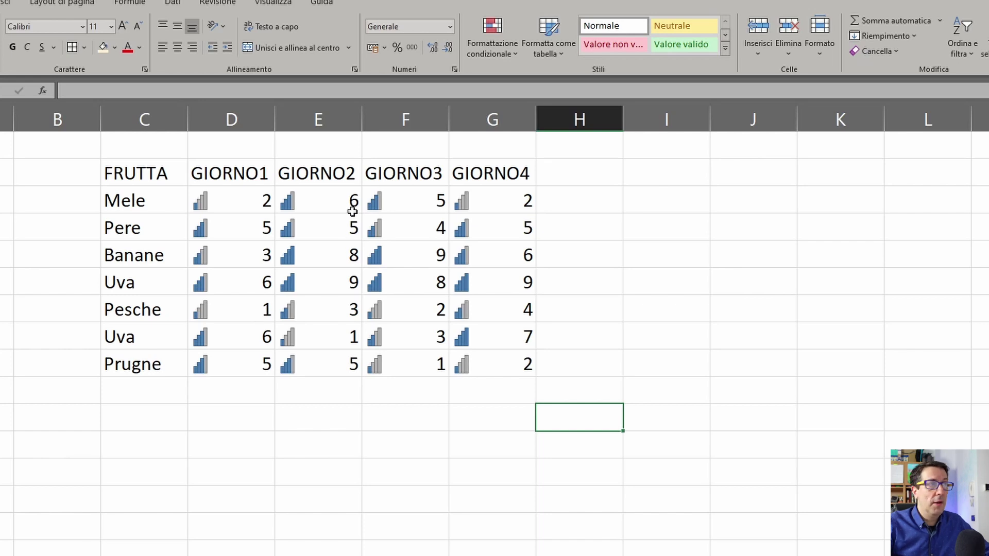
{"action": "left_click", "coordinate": [492, 44]}
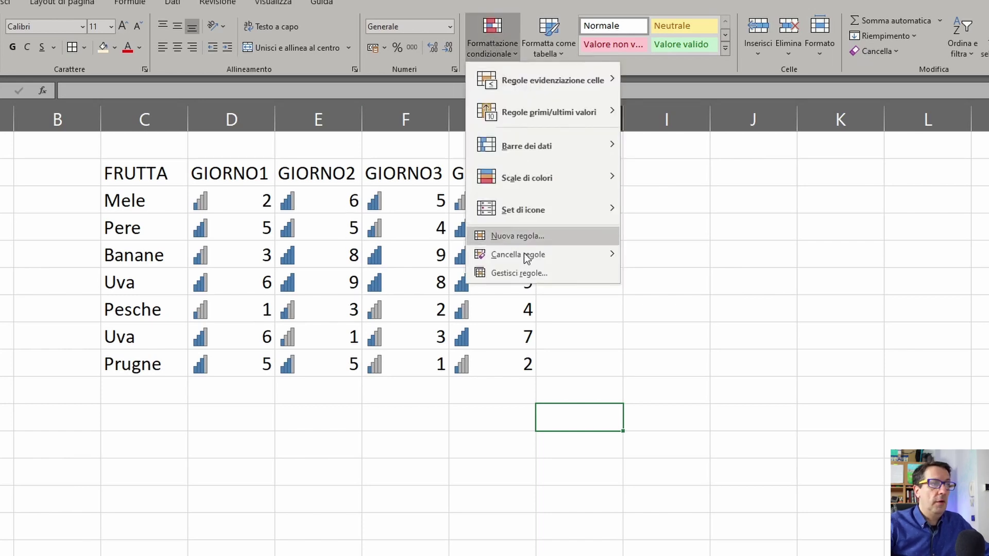
{"action": "mouse_move", "coordinate": [518, 255]}
{"action": "left_click", "coordinate": [679, 275]}
{"action": "left_click", "coordinate": [659, 332]}
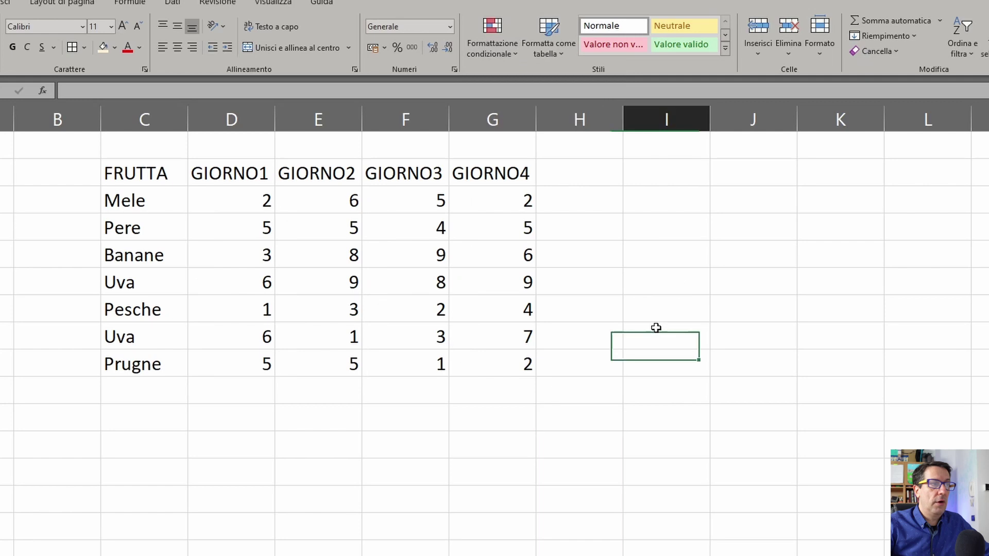
{"action": "left_click_drag", "start_coordinate": [236, 190], "coordinate": [504, 360]}
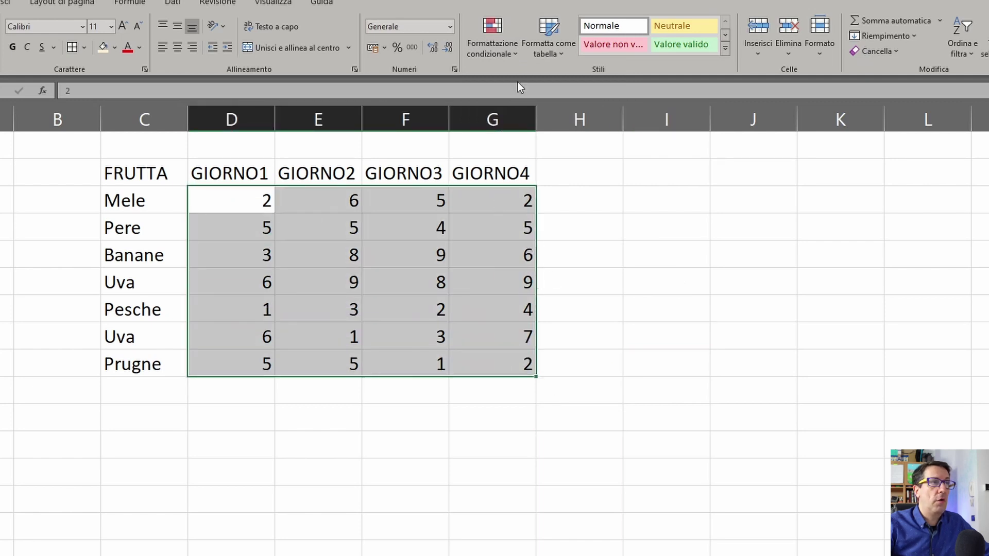
{"action": "left_click", "coordinate": [611, 204]}
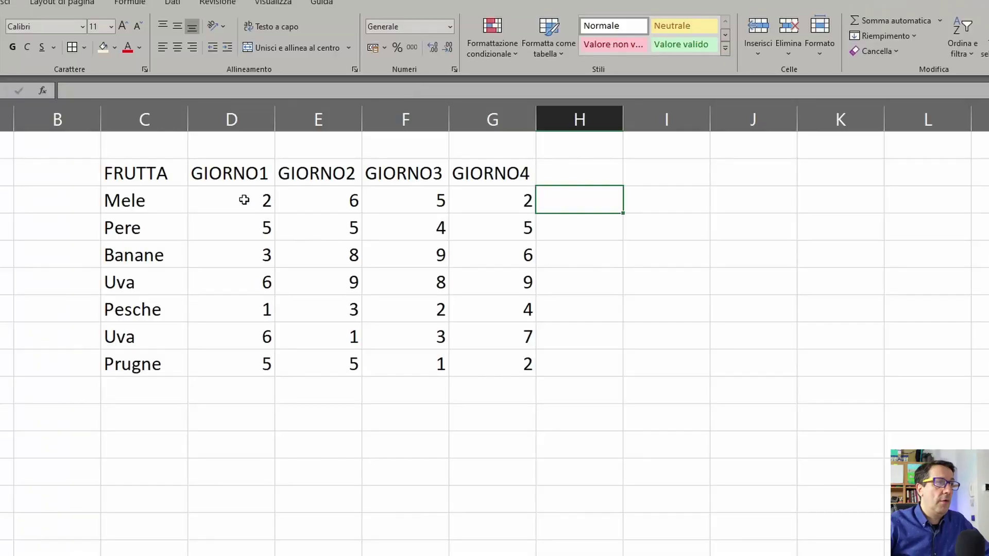
- Start a new conditional formatting rule for the day values in D4:G10
{"action": "left_click_drag", "start_coordinate": [244, 200], "coordinate": [494, 360]}
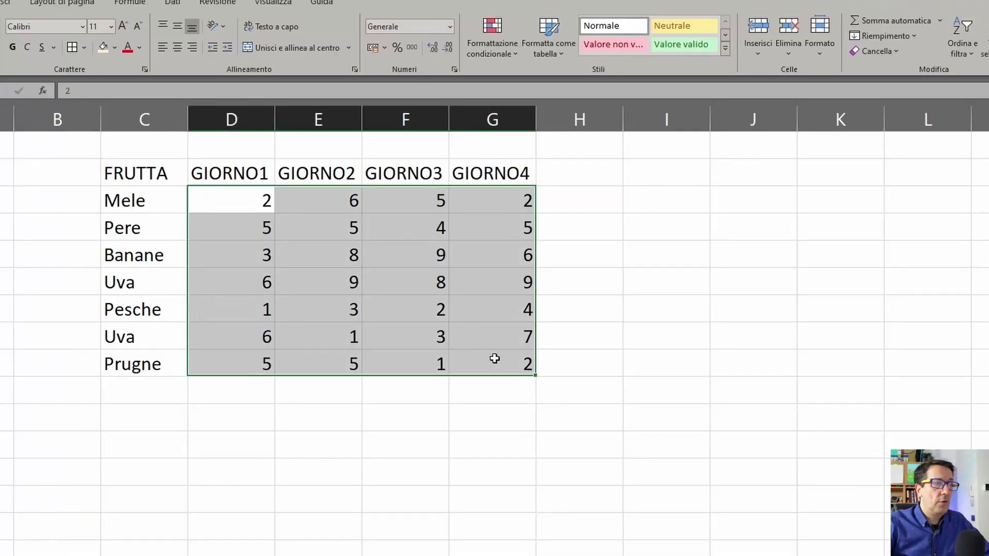
{"action": "left_click", "coordinate": [510, 48]}
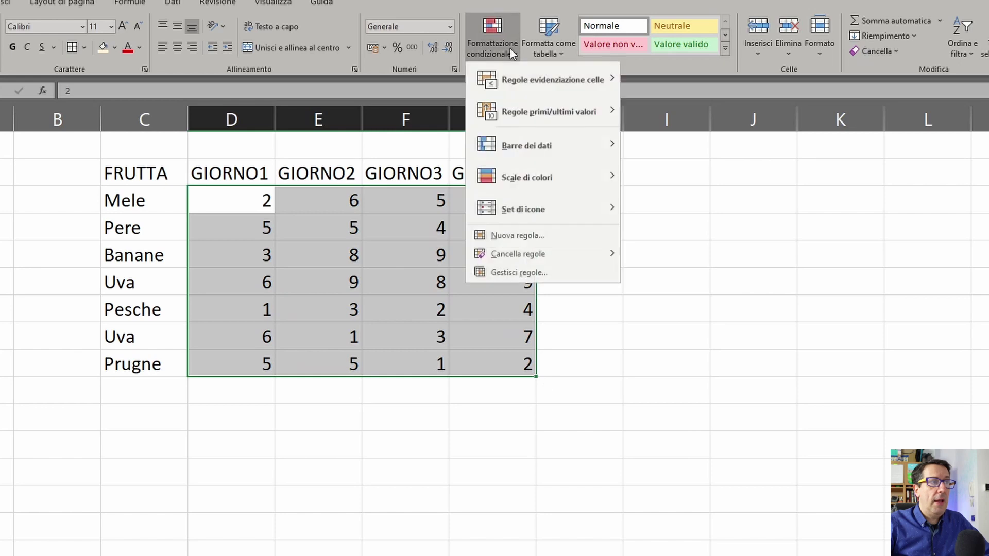
{"action": "left_click", "coordinate": [546, 239]}
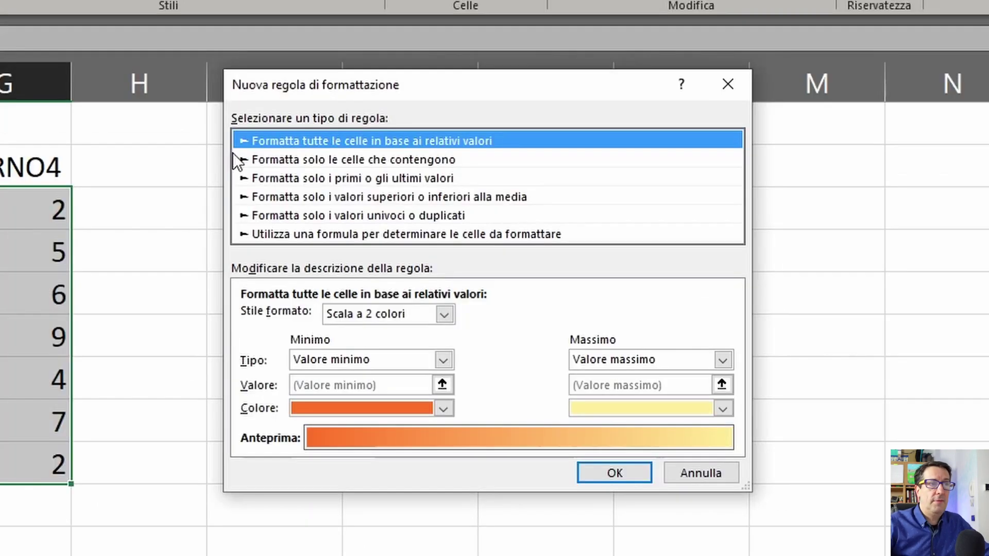
{"action": "left_click_drag", "start_coordinate": [372, 85], "coordinate": [289, 108]}
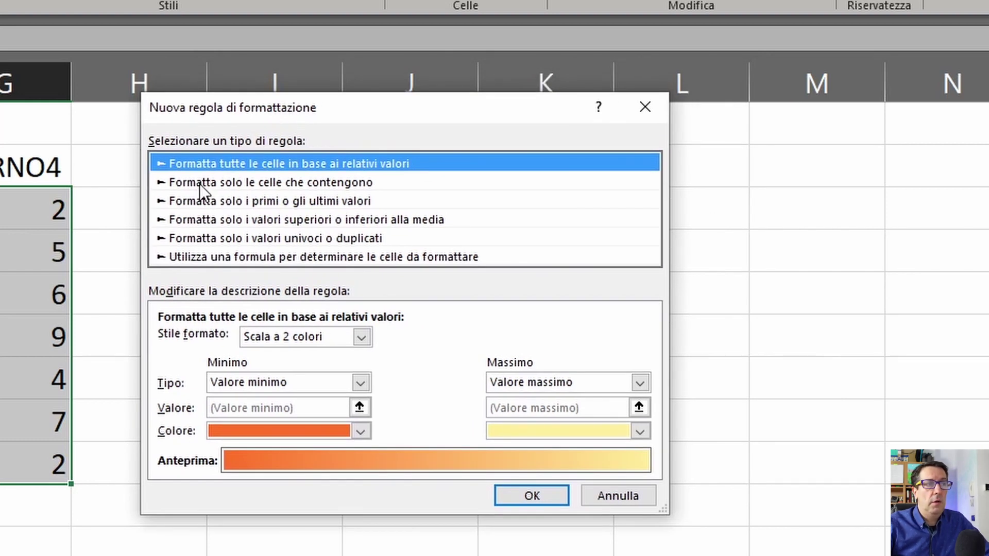
- Set the rule to format only the top 3 ranked values
{"action": "left_click", "coordinate": [336, 183]}
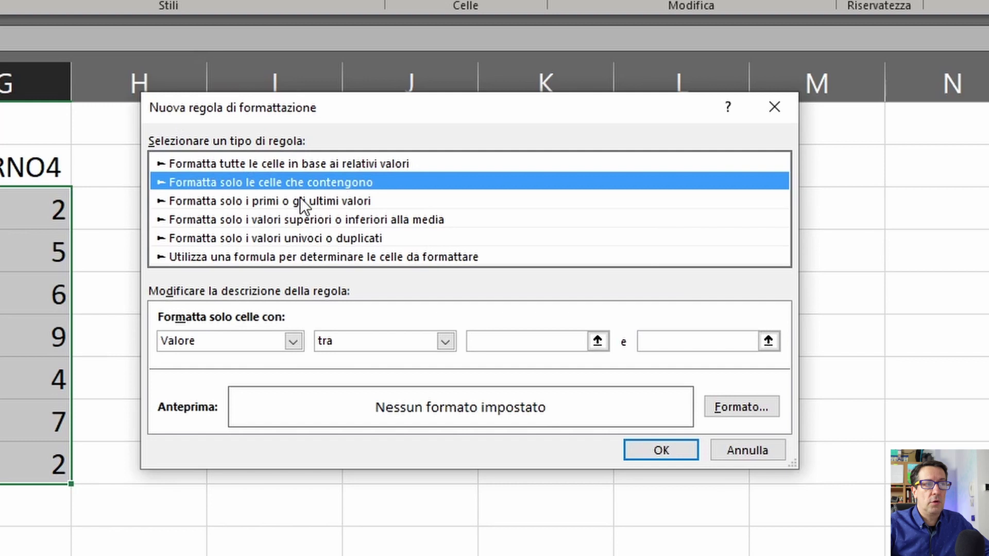
{"action": "left_click", "coordinate": [244, 201]}
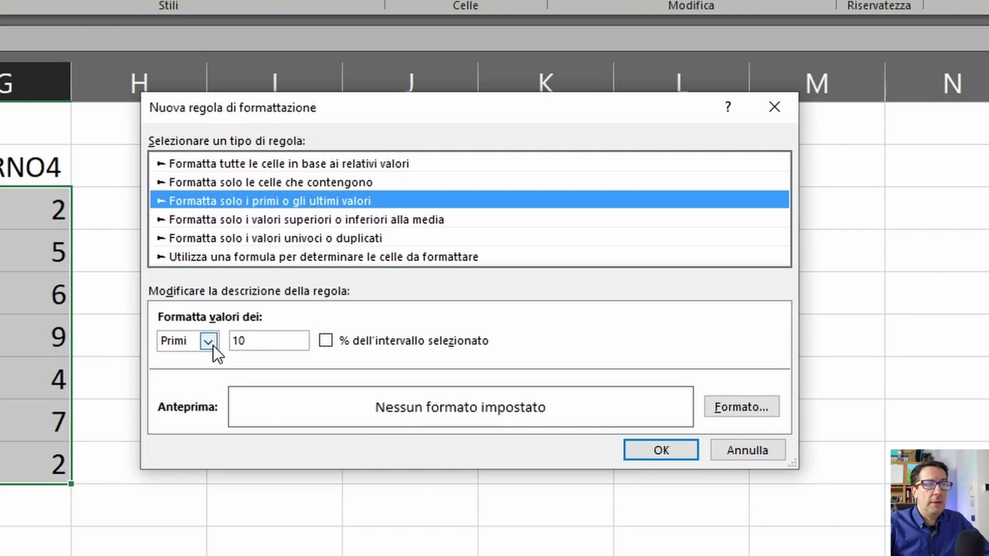
{"action": "double_click", "coordinate": [282, 346]}
{"action": "type", "text": "3"}
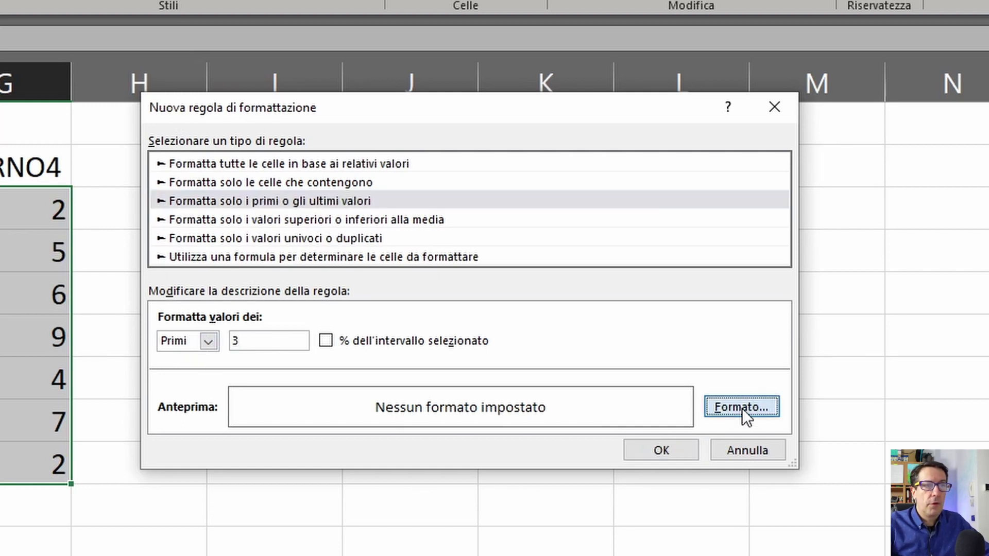
{"action": "left_click", "coordinate": [742, 407]}
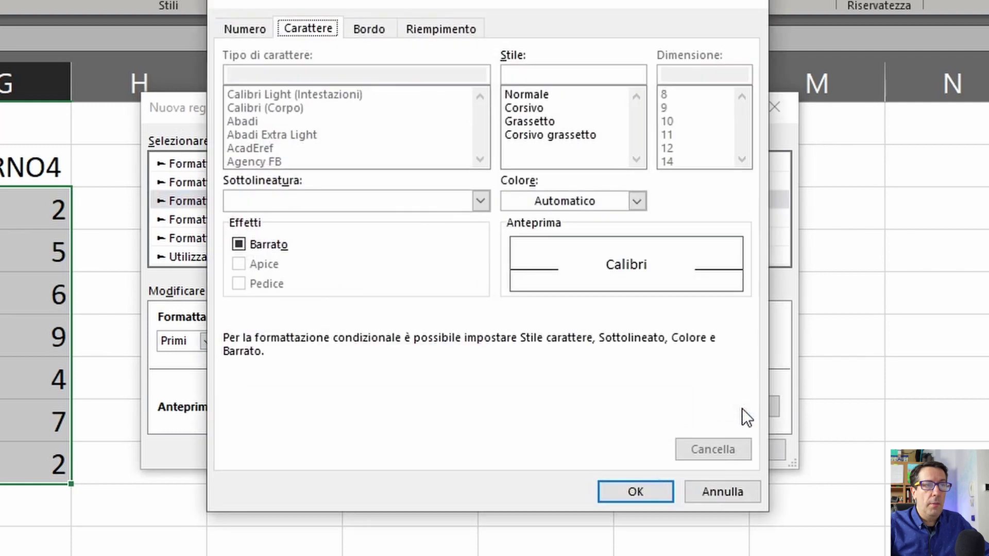
- Give the top-3 rule a bold font with light-green fill and apply it
{"action": "left_click", "coordinate": [532, 120]}
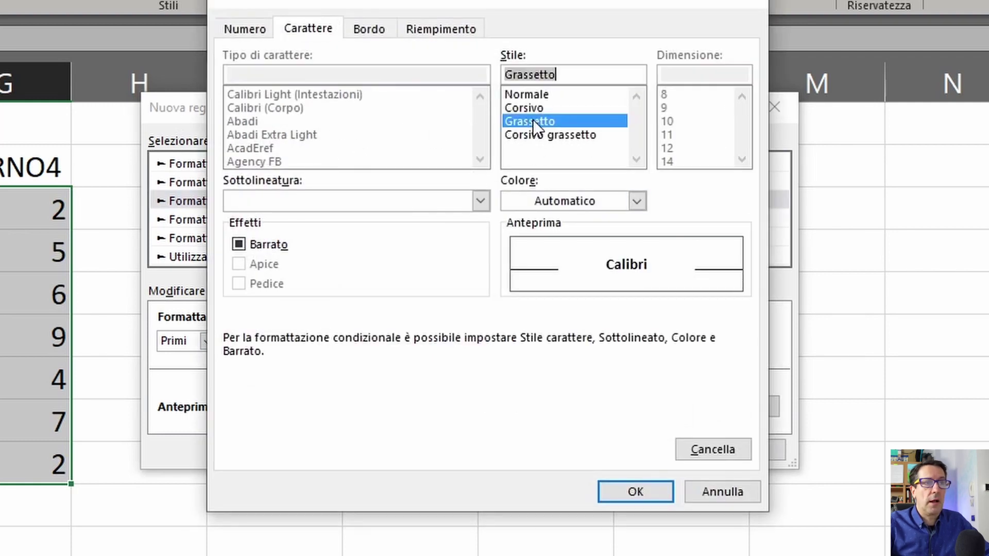
{"action": "left_click", "coordinate": [437, 29]}
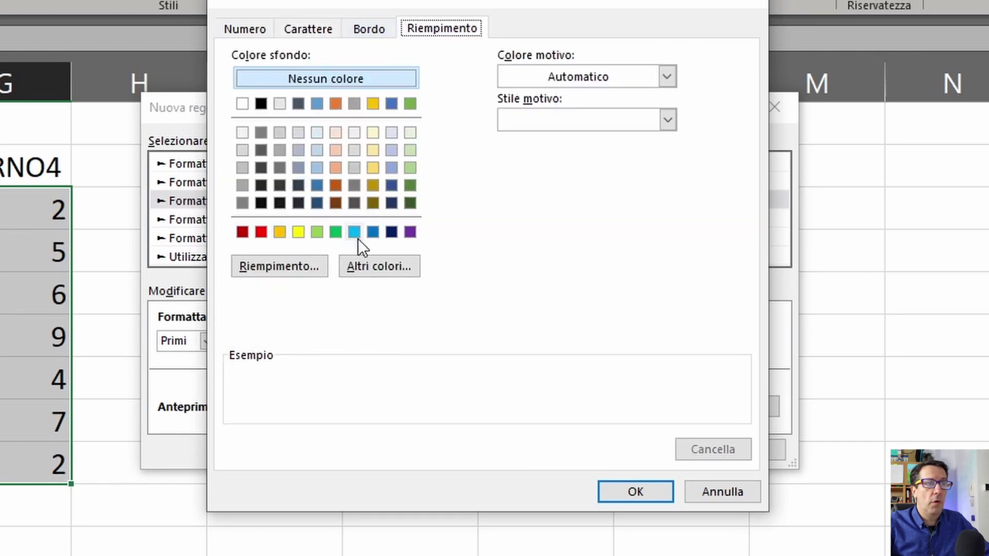
{"action": "left_click", "coordinate": [317, 232]}
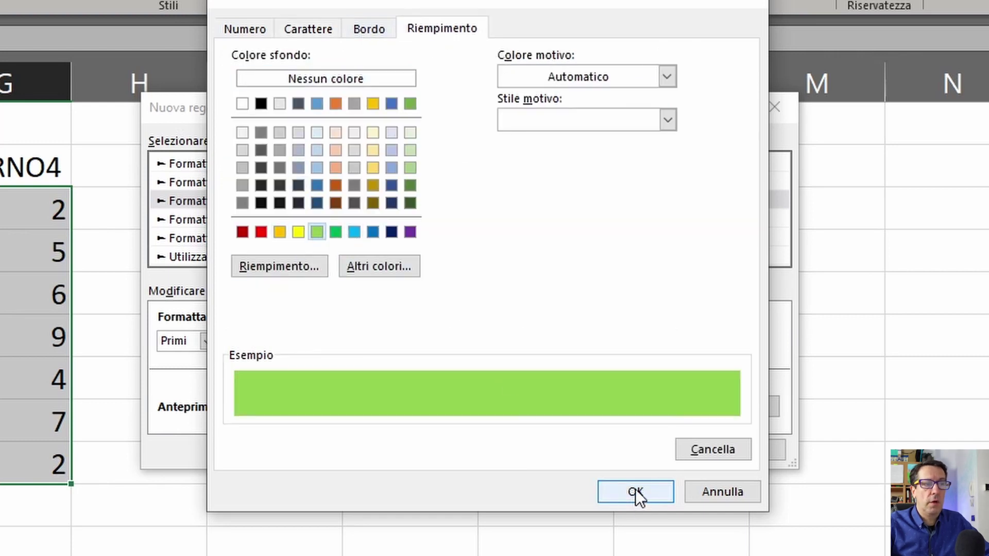
{"action": "left_click", "coordinate": [635, 490]}
{"action": "left_click", "coordinate": [850, 347]}
{"action": "left_click", "coordinate": [749, 401]}
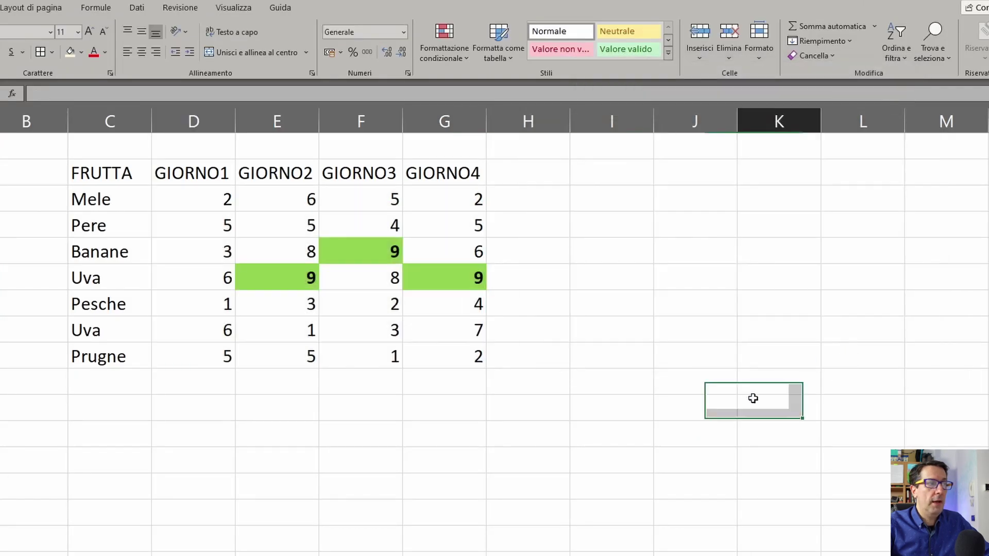